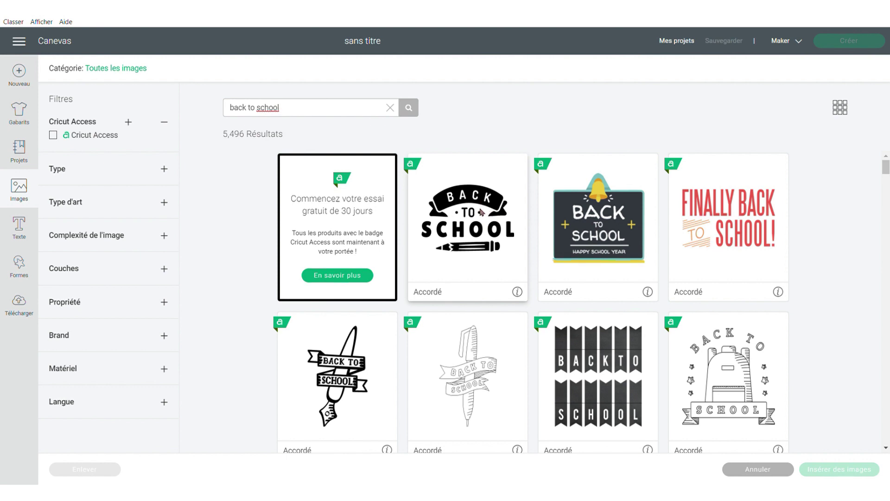
Insert the black "Back to School" design with the pencil and the orange "Welcome Back to Class" design onto the canvas.
left_click(481, 212)
scroll(611, 289, "down", 12)
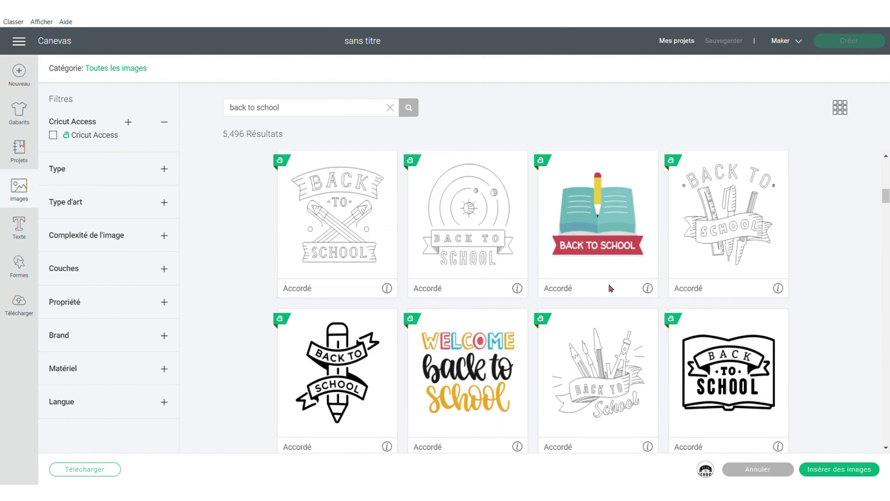
scroll(611, 289, "down", 6)
scroll(612, 288, "down", 3)
scroll(612, 288, "down", 10)
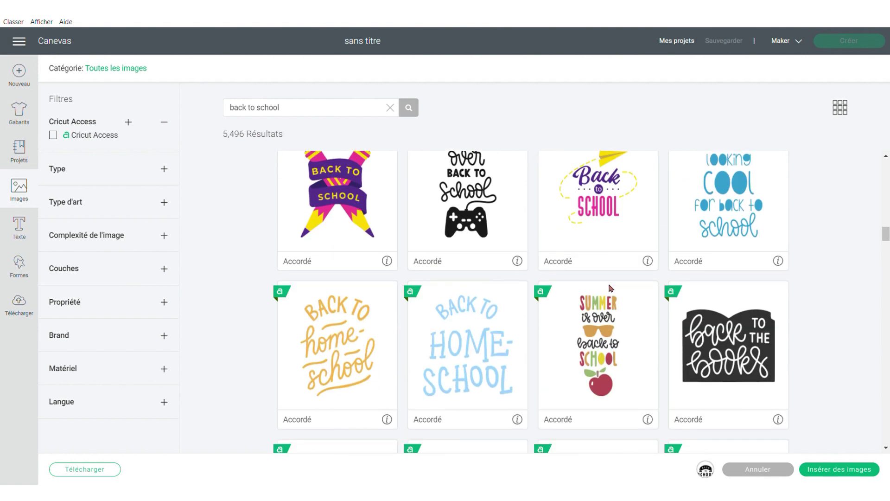
scroll(612, 288, "down", 4)
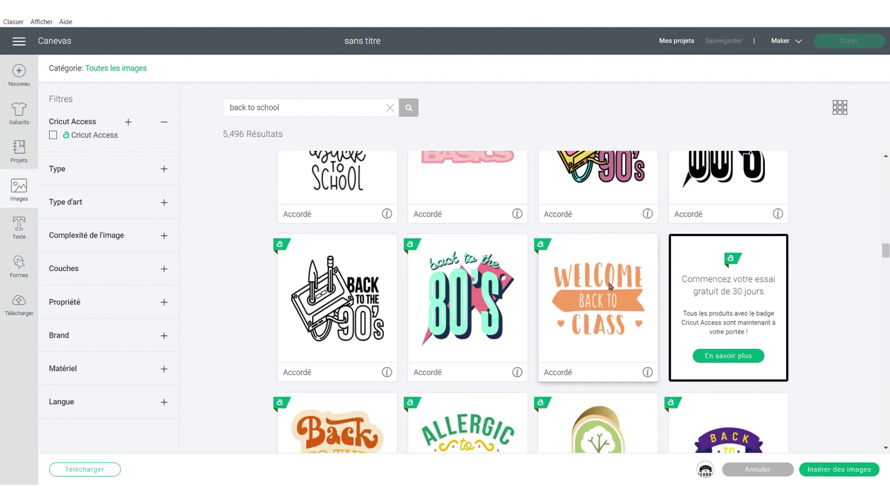
left_click(604, 292)
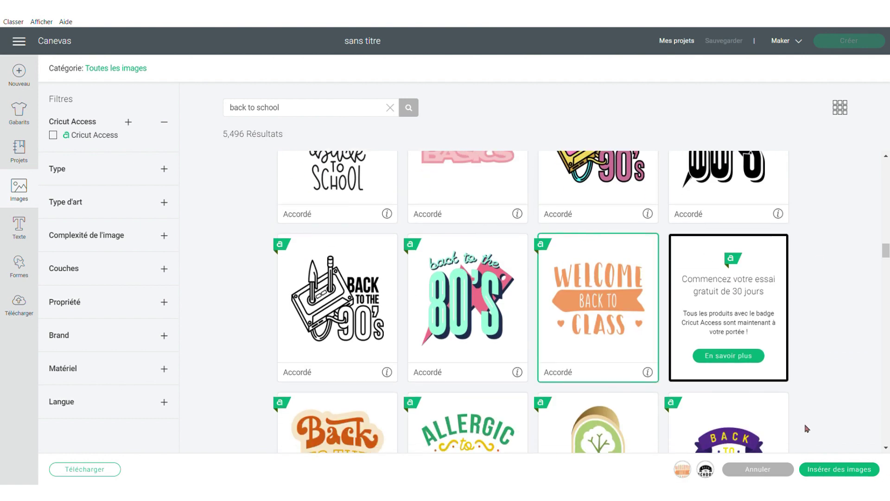
left_click(857, 471)
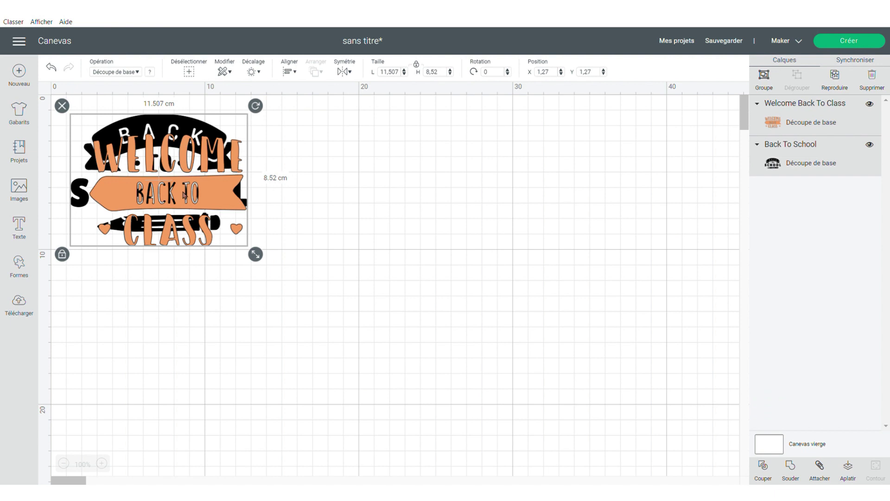
Separate the overlapping images by moving the orange "Welcome Back to Class" design to the right of the black one.
left_click(336, 213)
left_click(167, 193)
left_click_drag(179, 199, 385, 190)
left_click(560, 180)
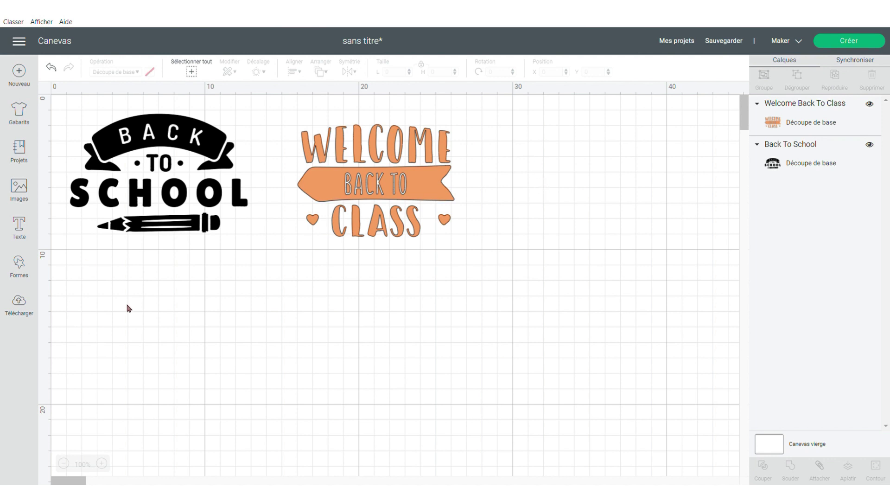
Search the image library for "étoiles" and insert the gold star surrounded by short rays.
left_click(19, 187)
triple_click(302, 115)
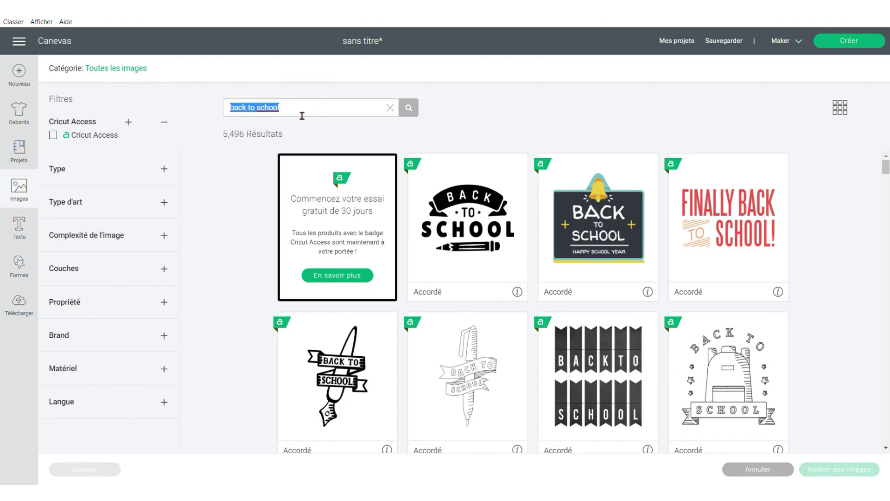
type("étoiles")
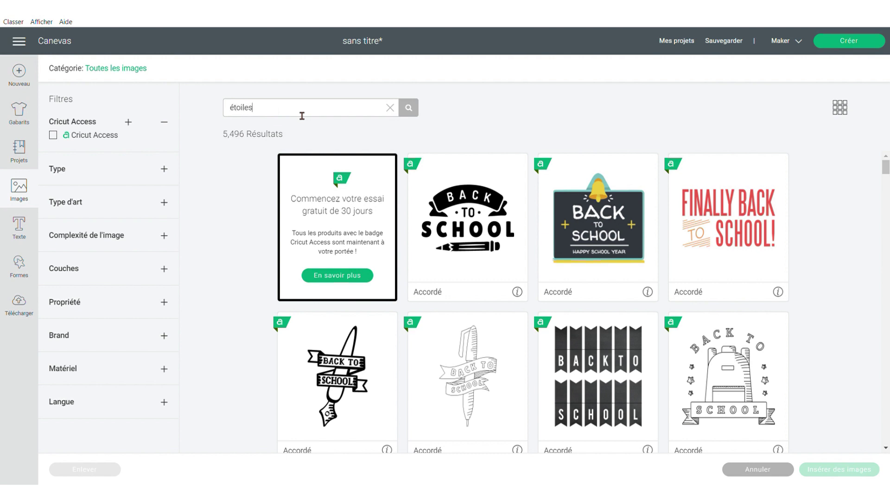
key("Return")
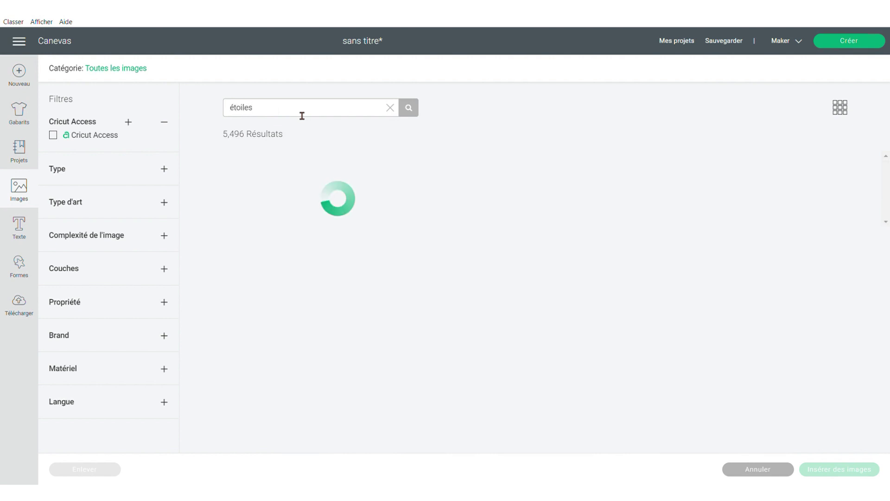
scroll(596, 301, "down", 10)
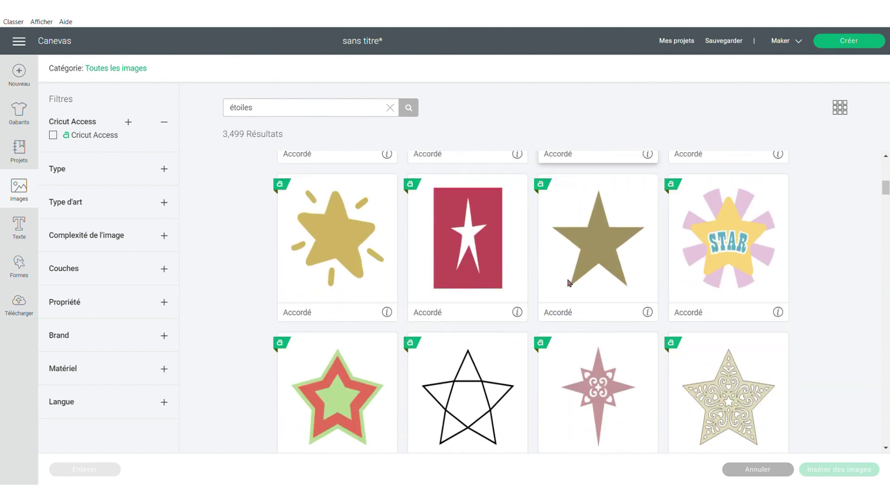
left_click(369, 237)
left_click(837, 470)
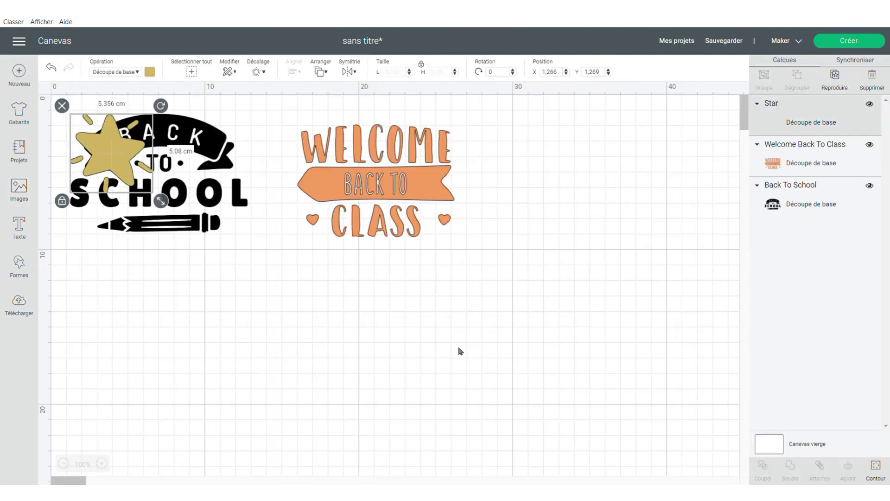
Place the star to the right of the "Welcome Back to Class" design and shift that design slightly right.
left_click_drag(104, 158, 586, 182)
left_click(384, 309)
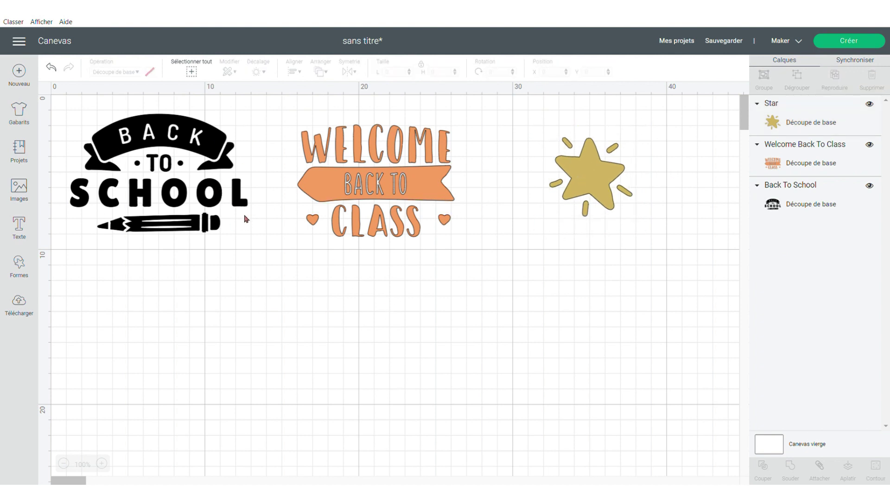
left_click_drag(391, 191, 404, 193)
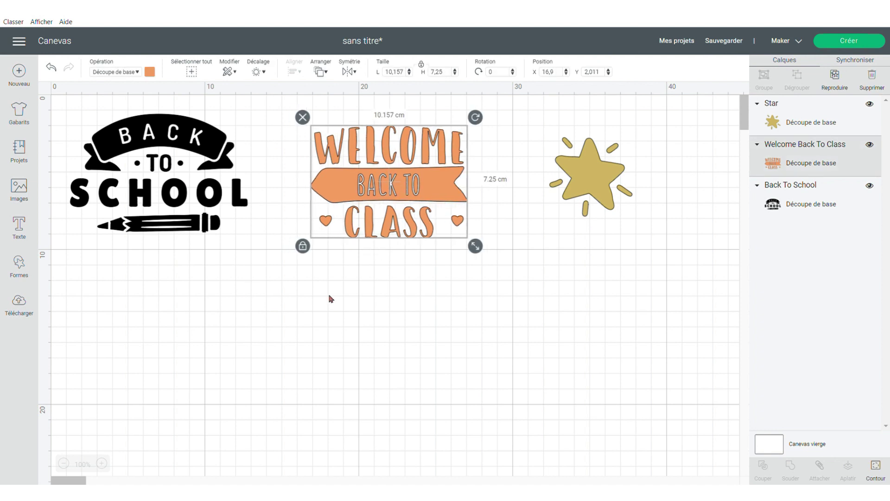
Hide the pencil's contours in the black "Back to School" design and reposition it to about X 1.94, Y 2.081.
left_click(179, 200)
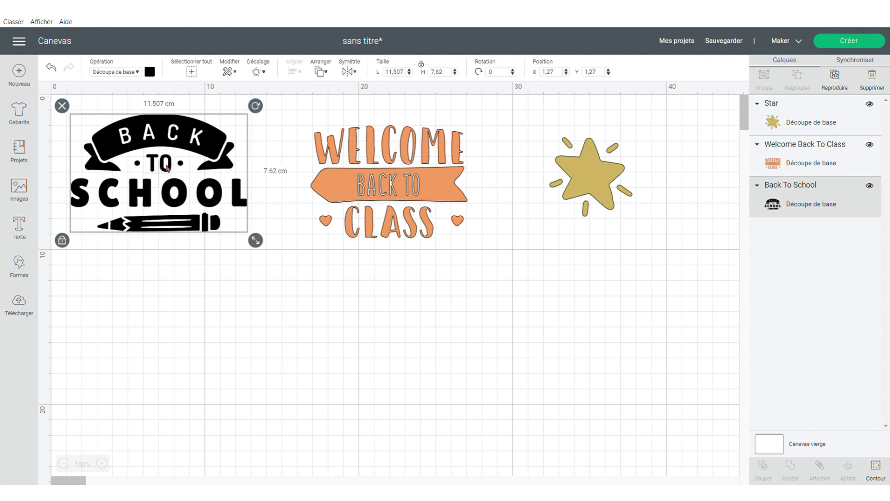
left_click(876, 475)
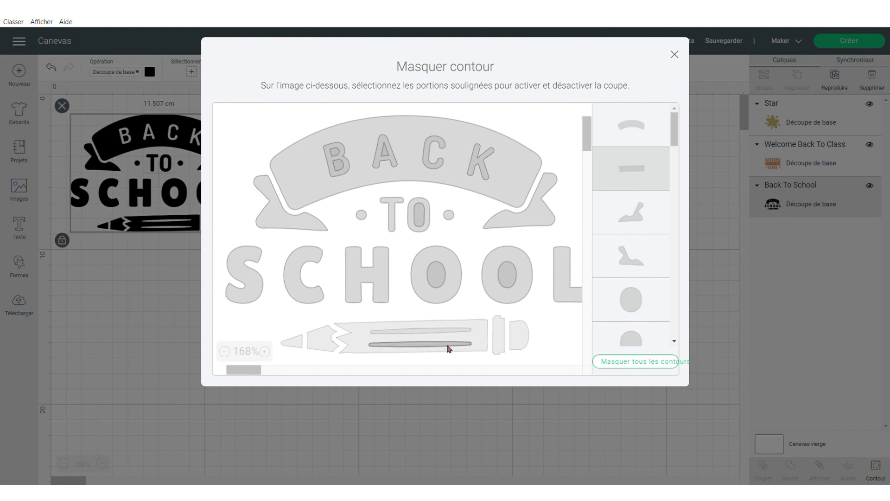
left_click(675, 55)
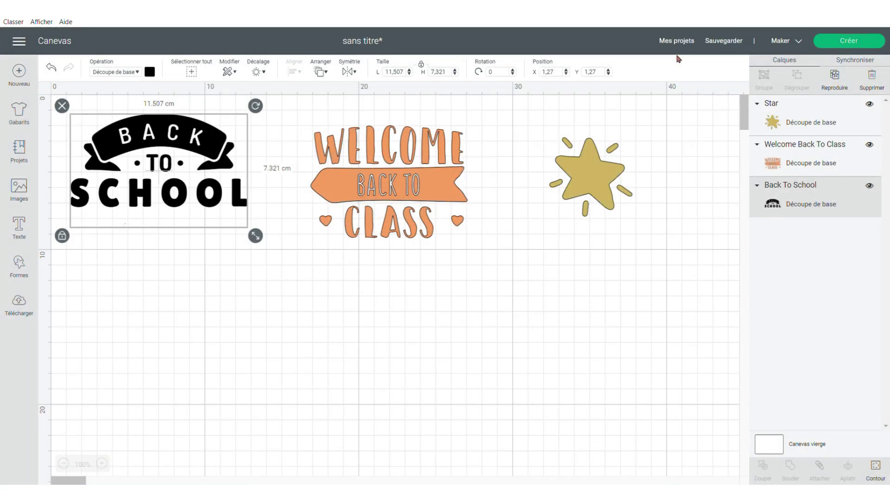
left_click_drag(189, 197, 207, 336)
left_click_drag(179, 303, 172, 184)
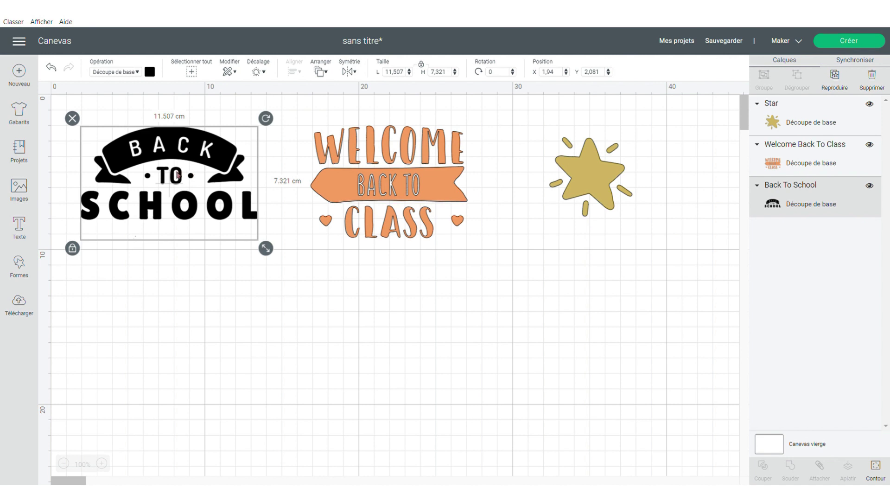
Duplicate the "Back to School" design and place the copy directly below the original, at about X 1.905, Y 10.654.
right_click(178, 175)
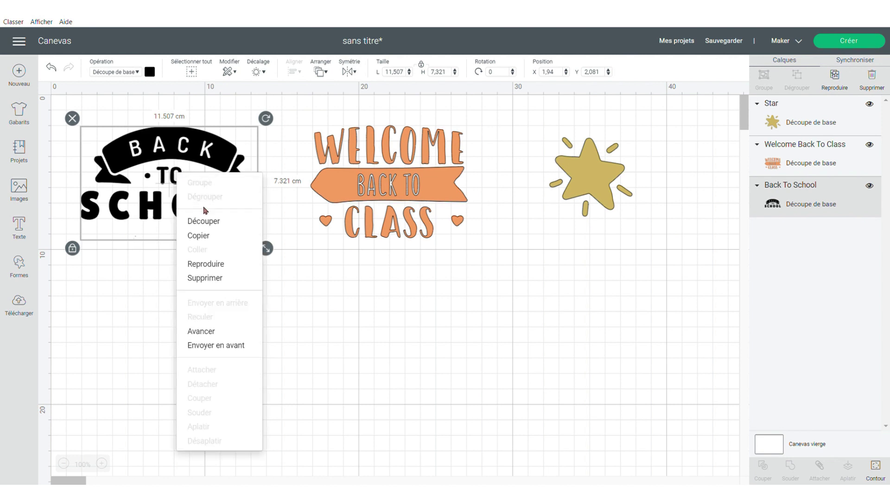
left_click(211, 265)
left_click_drag(208, 196, 198, 326)
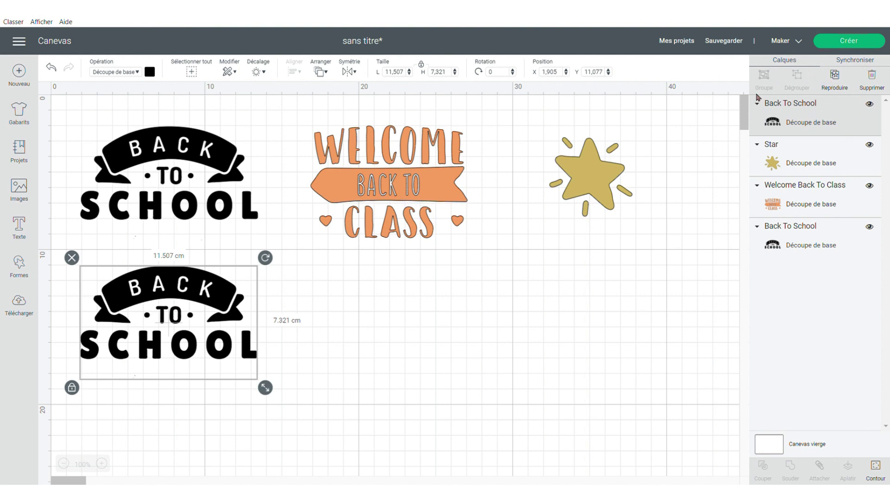
left_click_drag(169, 297, 169, 291)
Recolour the upper "Back to School" design with the star's gold material colour.
left_click(206, 162)
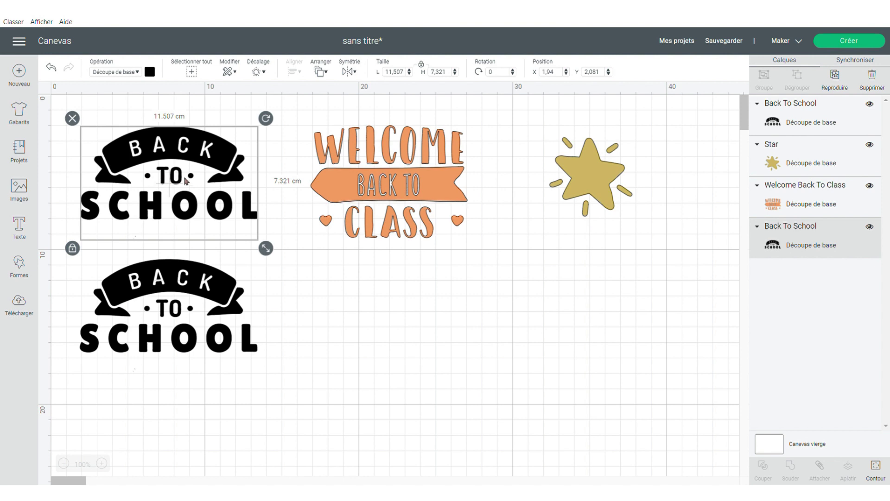
left_click(152, 73)
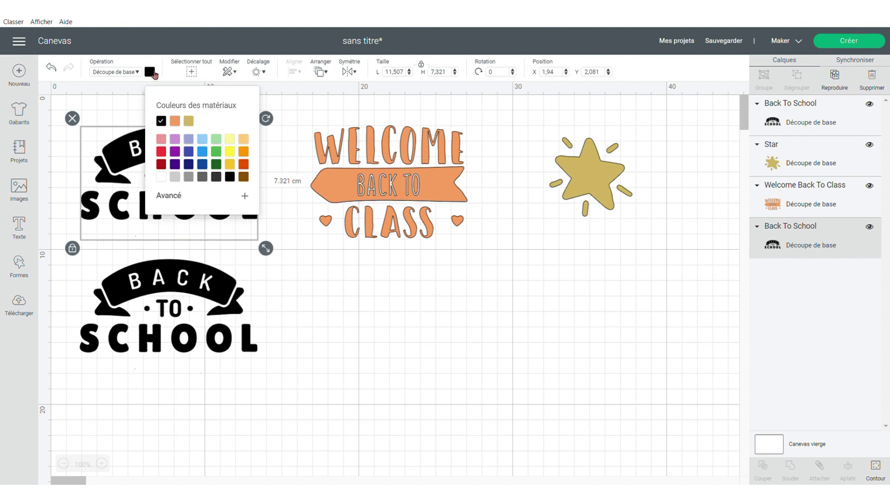
left_click(190, 122)
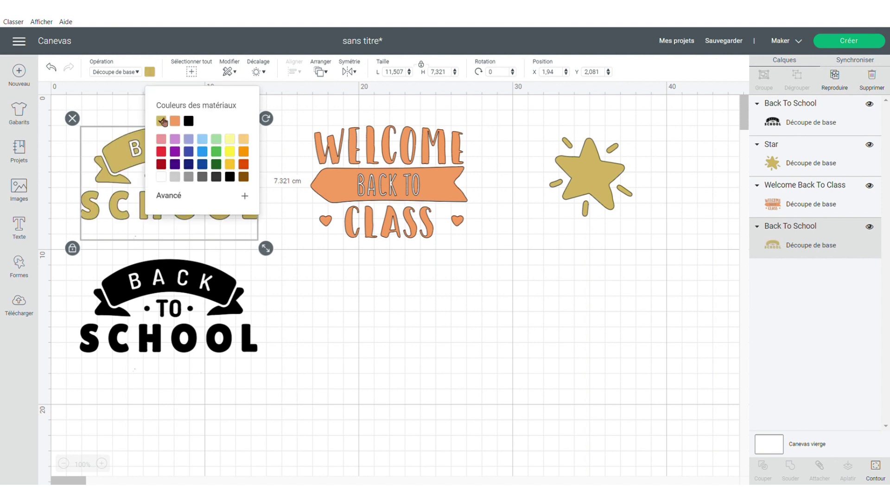
left_click(334, 285)
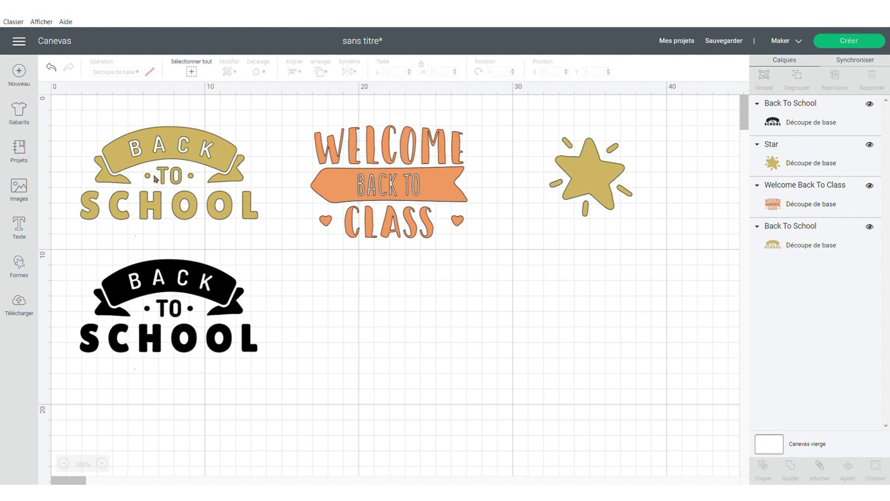
Hide the contours of the word "TO" and its two dots in the gold "Back to School" design.
left_click(186, 170)
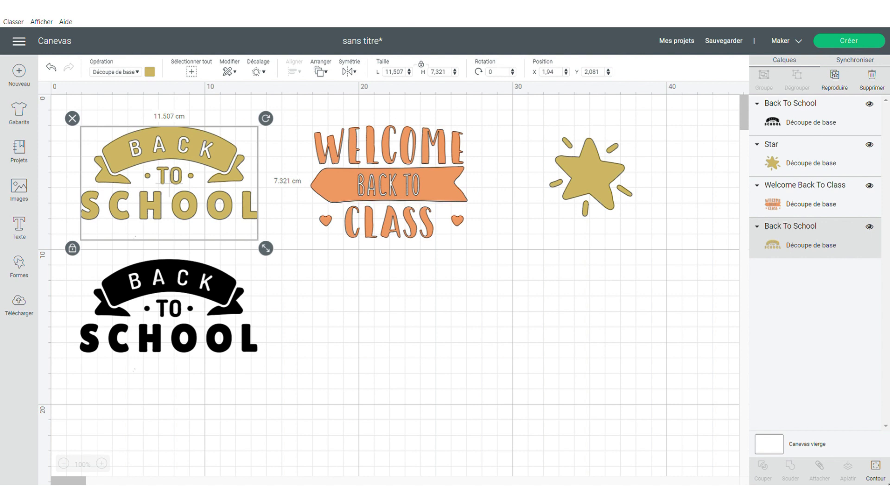
left_click(879, 470)
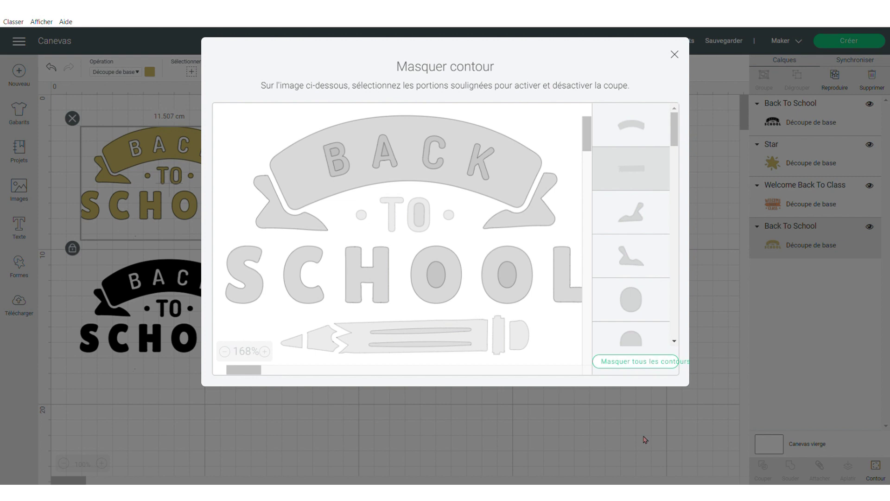
left_click(675, 54)
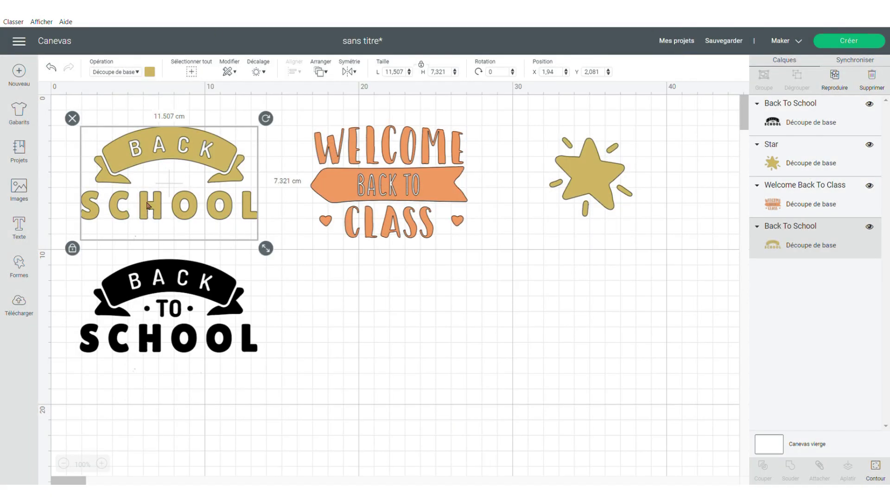
left_click_drag(215, 198, 216, 199)
Recolour the lower "Back to School" copy white.
left_click(183, 284)
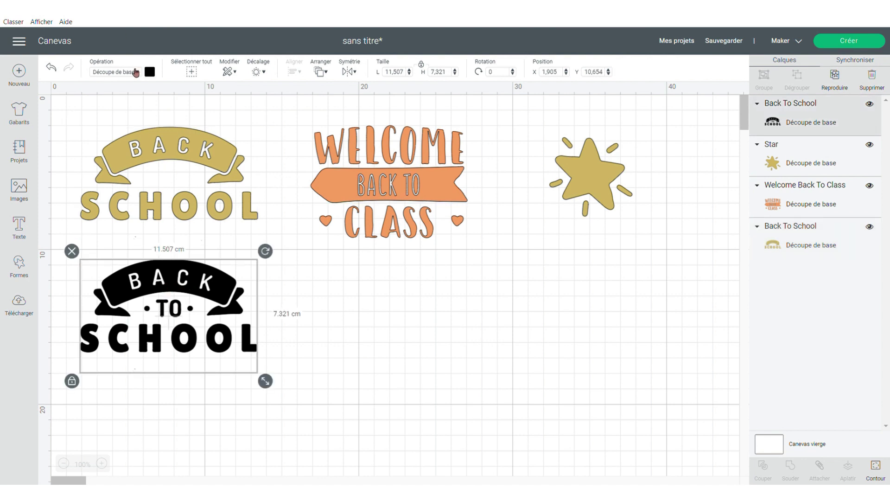
left_click(149, 71)
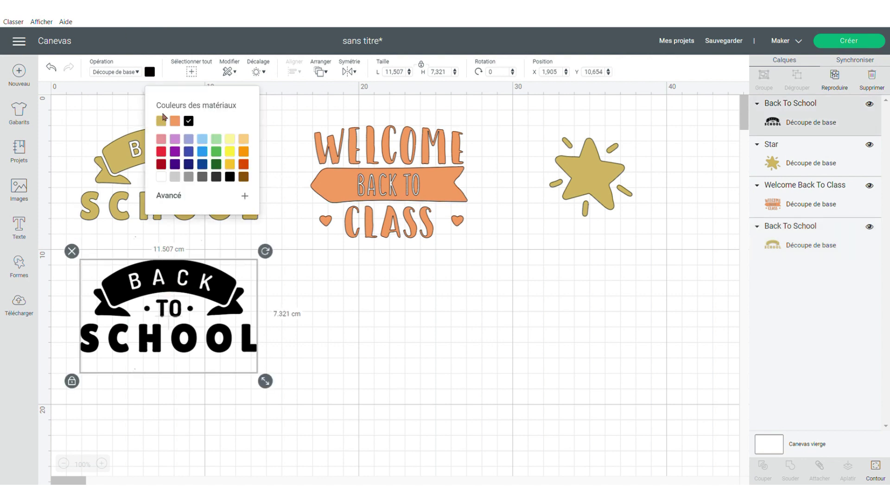
left_click(162, 177)
left_click(317, 320)
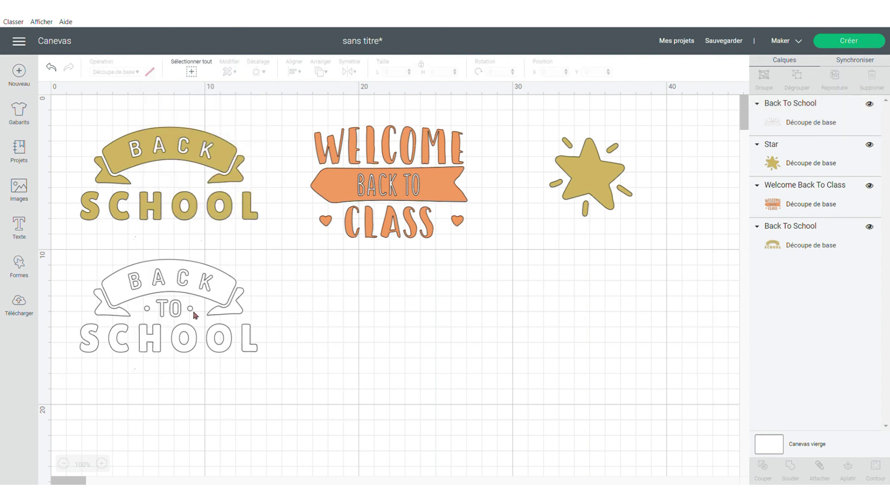
In the white "Back to School" copy, hide the contours of the banner, both ribbon tails and the letters C and K of "BACK".
left_click(211, 302)
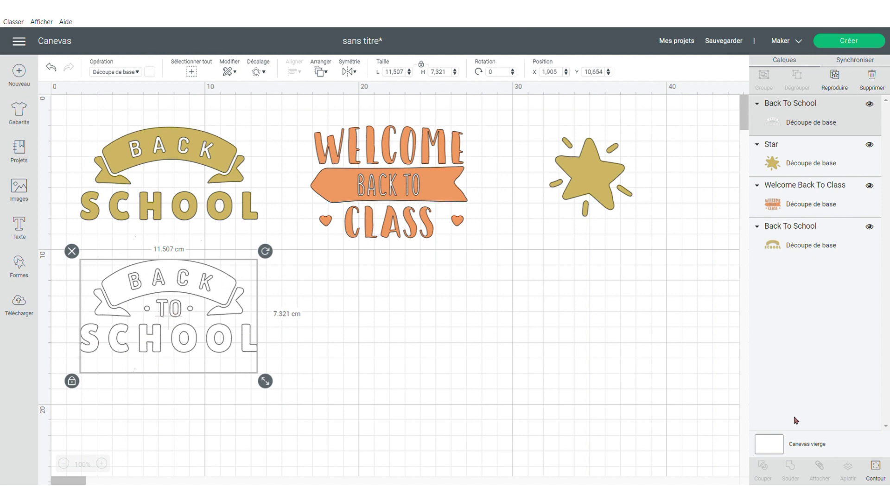
left_click(881, 475)
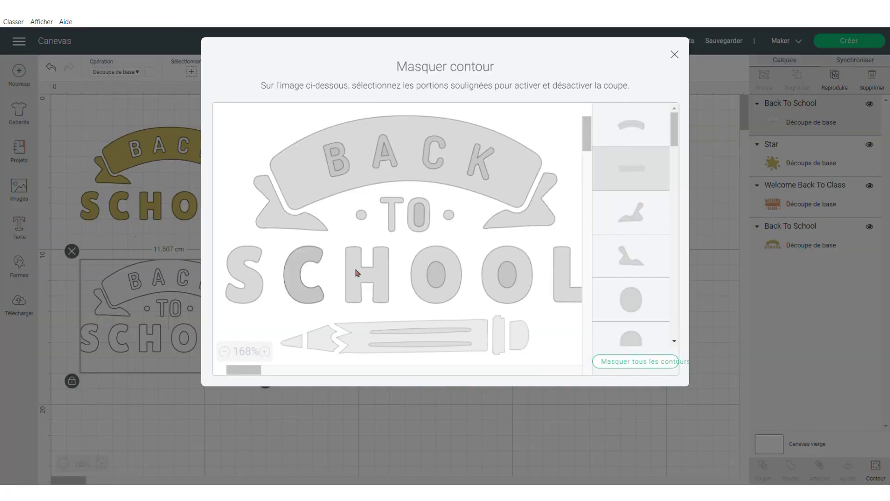
left_click(533, 166)
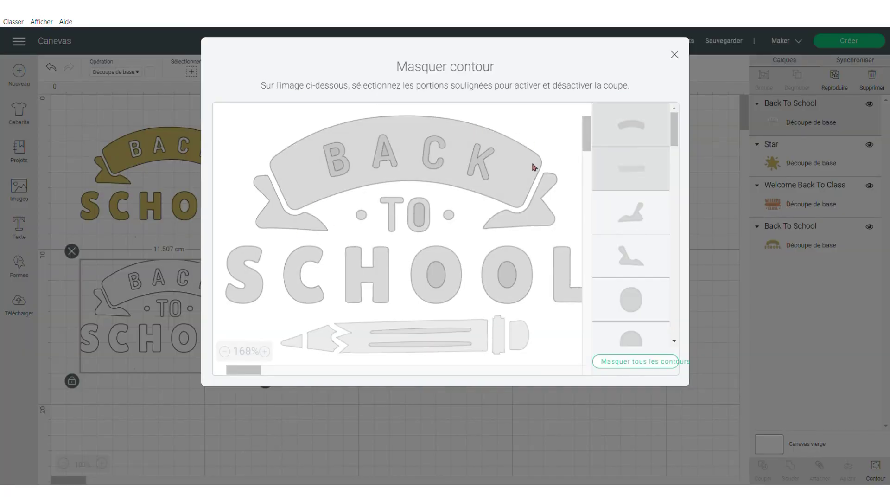
left_click(549, 218)
left_click(263, 225)
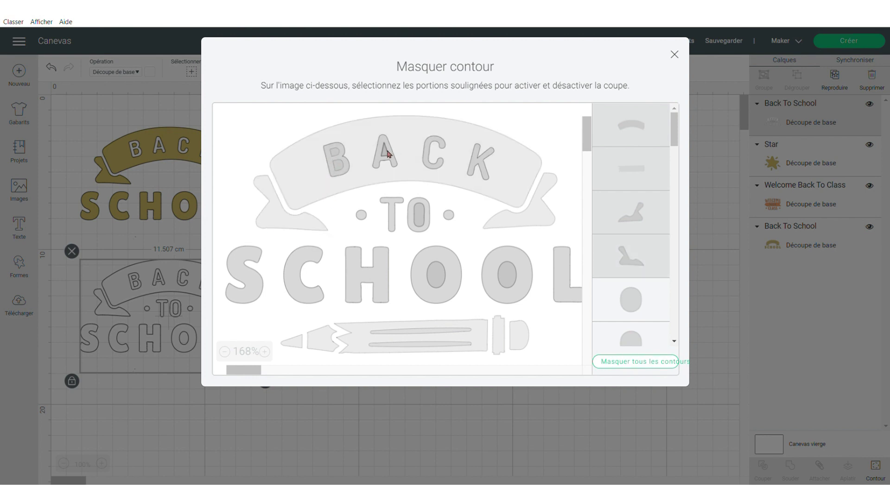
left_click(441, 162)
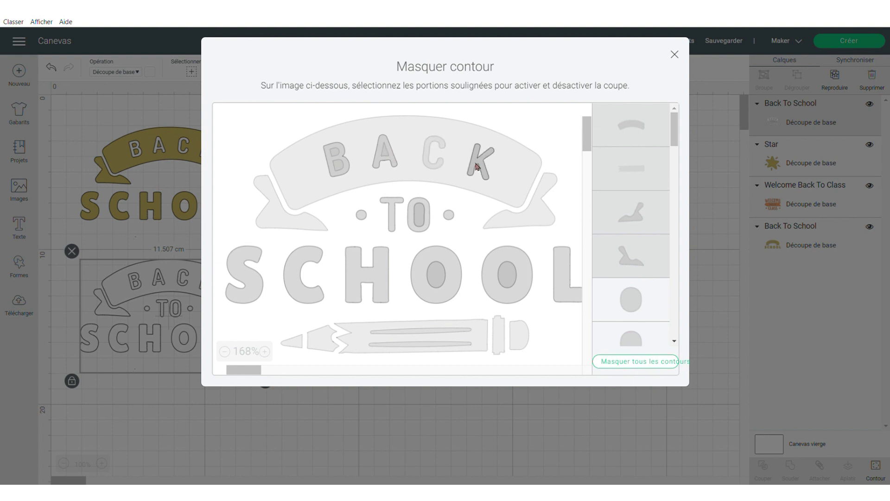
left_click(477, 178)
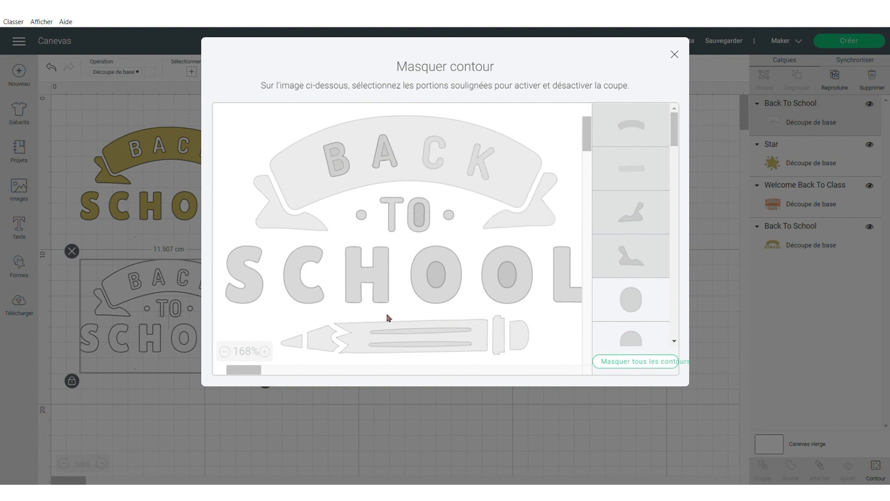
Hide the contours of the letters S, C, H and L of "SCHOOL" in the white copy.
left_click(257, 293)
left_click(311, 292)
left_click(355, 284)
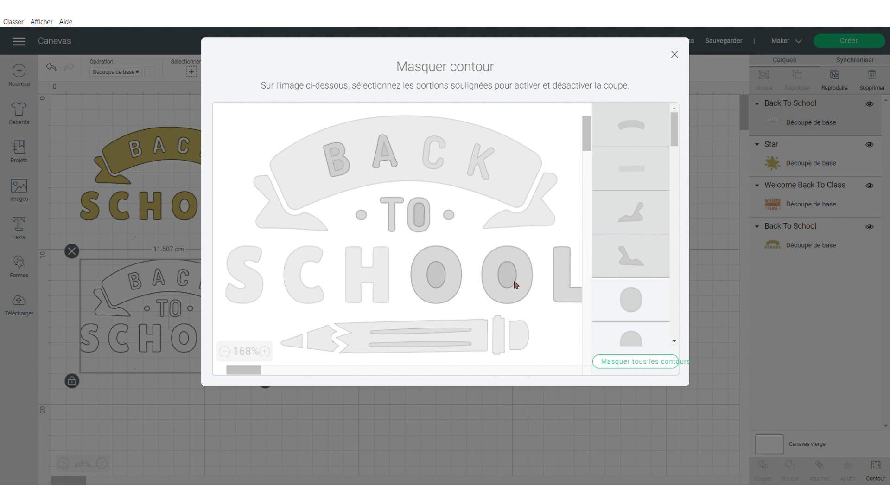
left_click(567, 290)
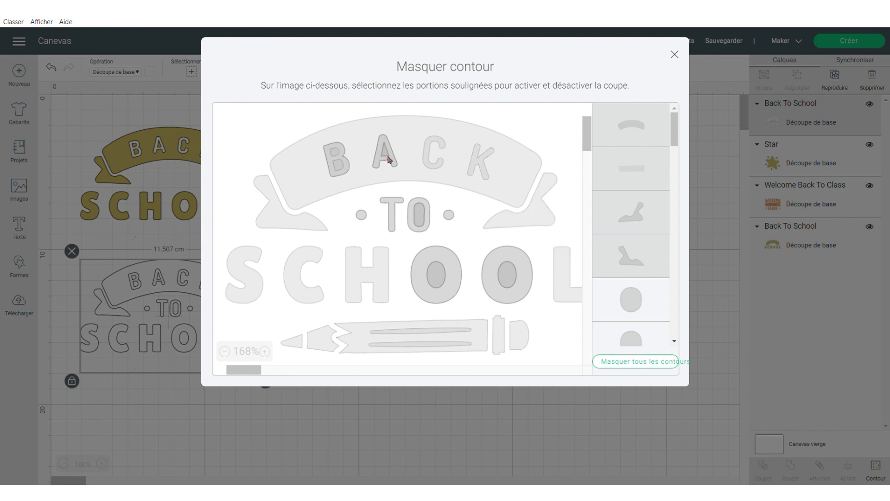
Hide the contours of the letters B and A of "BACK" in the white copy.
scroll(642, 282, "down", 3)
left_click_drag(675, 155, 681, 192)
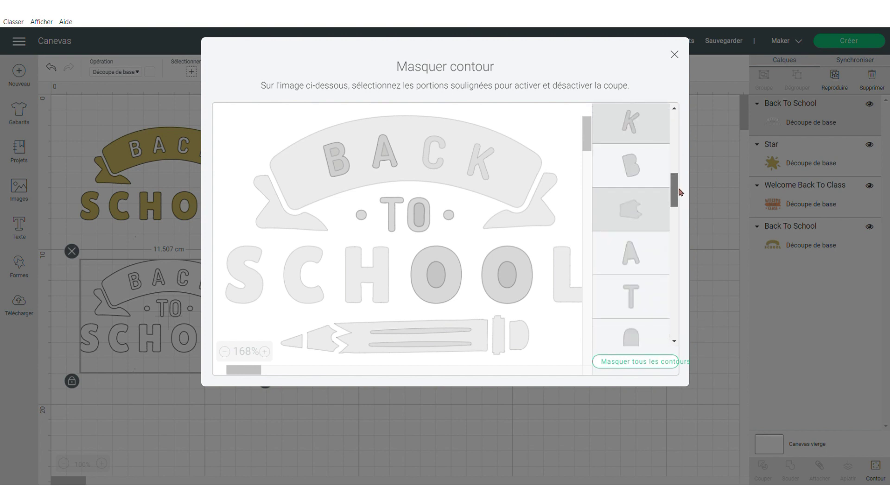
left_click(637, 167)
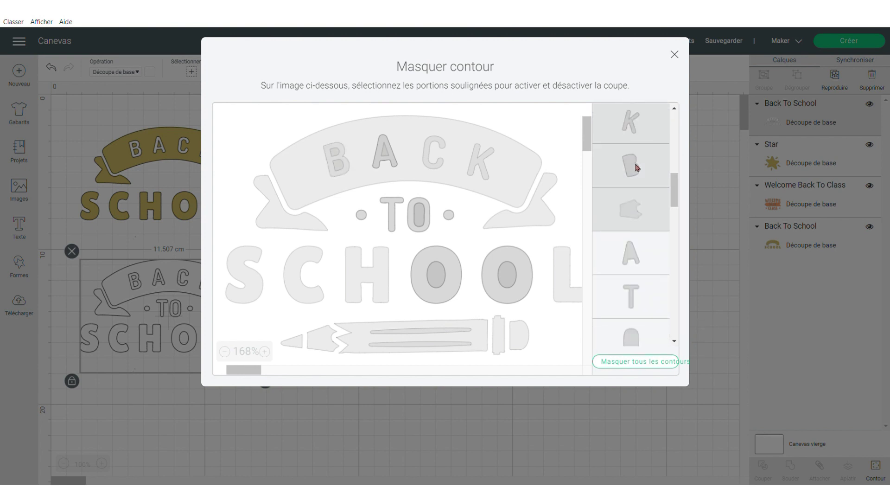
left_click(641, 258)
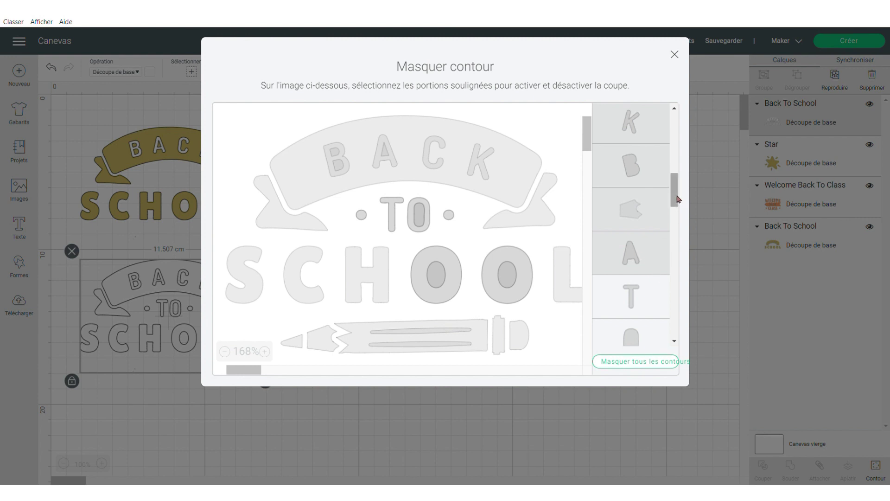
Hide both O letters of "SCHOOL" and their inner contours in the white copy, and finish the contour editing.
left_click_drag(678, 189, 680, 145)
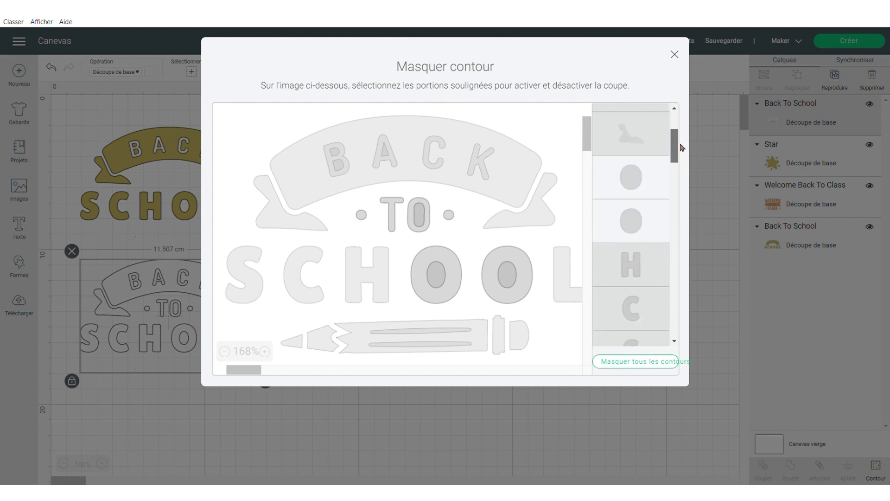
left_click(647, 179)
left_click(645, 221)
left_click_drag(676, 159, 681, 208)
left_click_drag(681, 224, 686, 252)
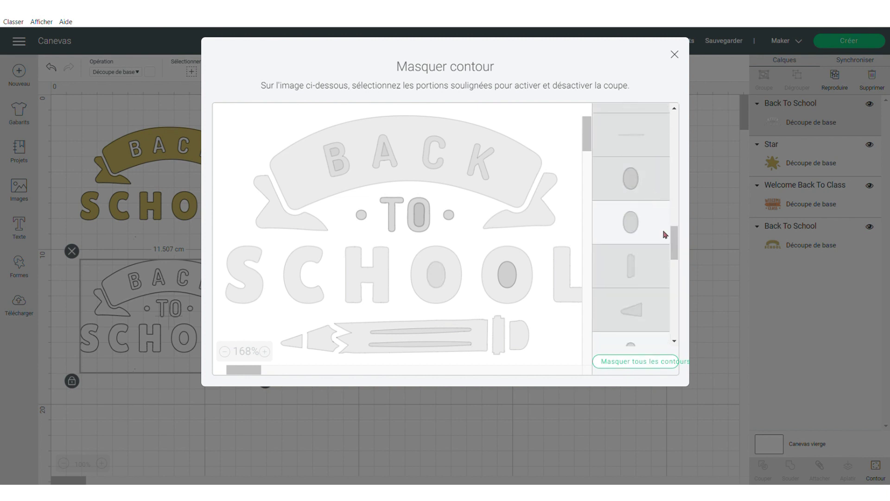
left_click_drag(676, 245, 689, 305)
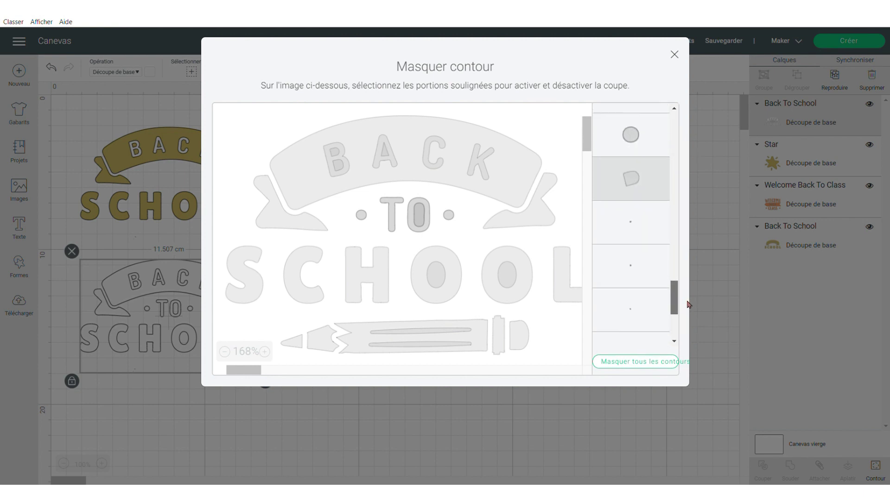
left_click(675, 55)
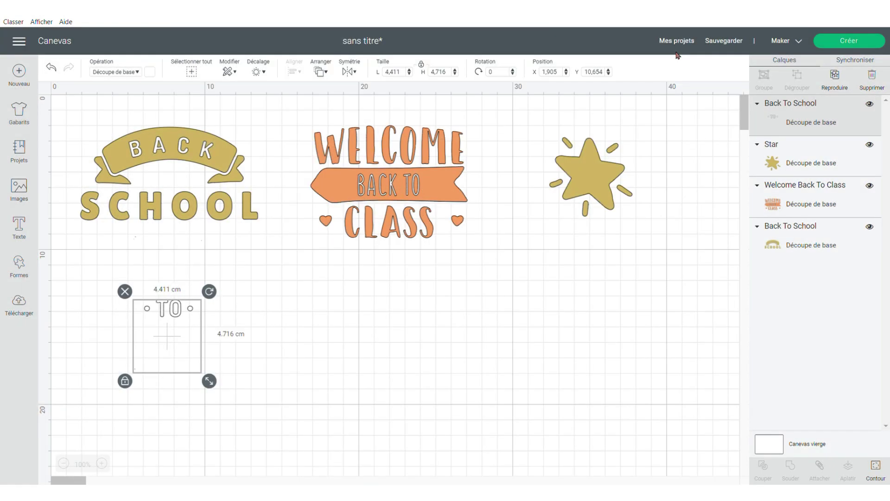
left_click(272, 355)
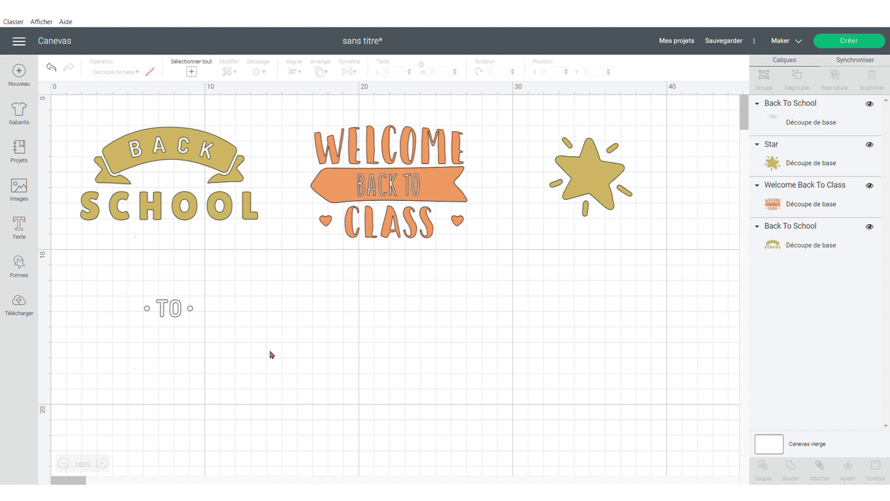
Move the white "TO" piece between "BACK" and "SCHOOL" in the gold design, at about X 5.353, Y 4.792.
left_click(169, 316)
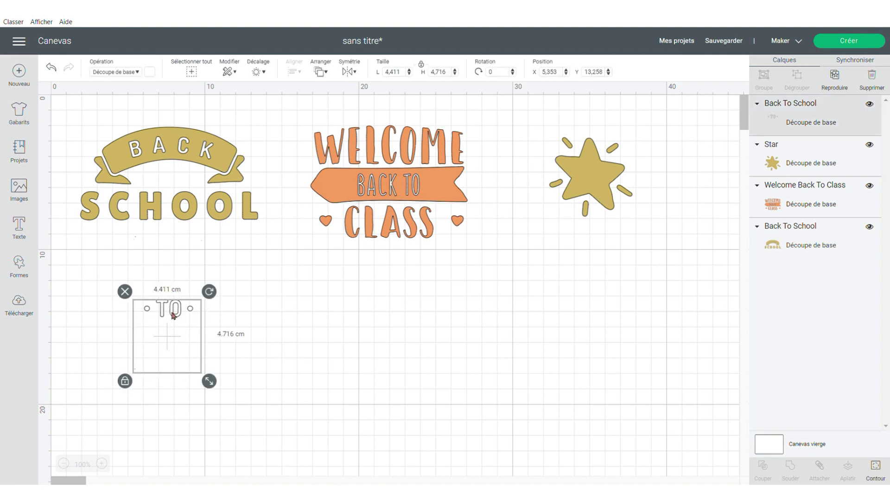
left_click_drag(177, 315, 178, 184)
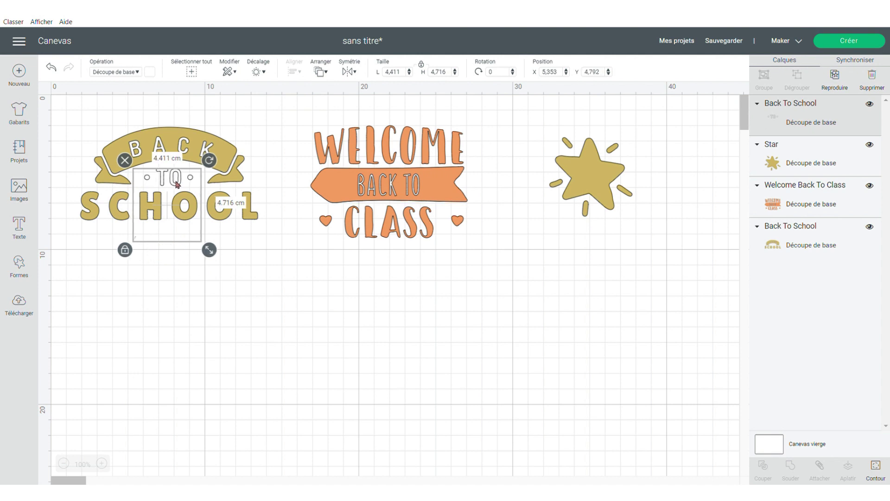
left_click(286, 287)
Group the white "TO" piece with the gold "Back to School" design.
left_click_drag(269, 251, 66, 112)
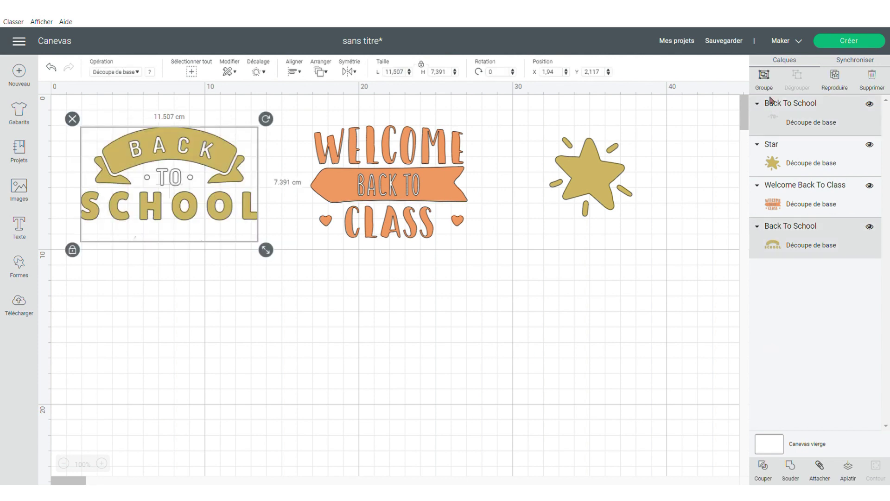
right_click(167, 187)
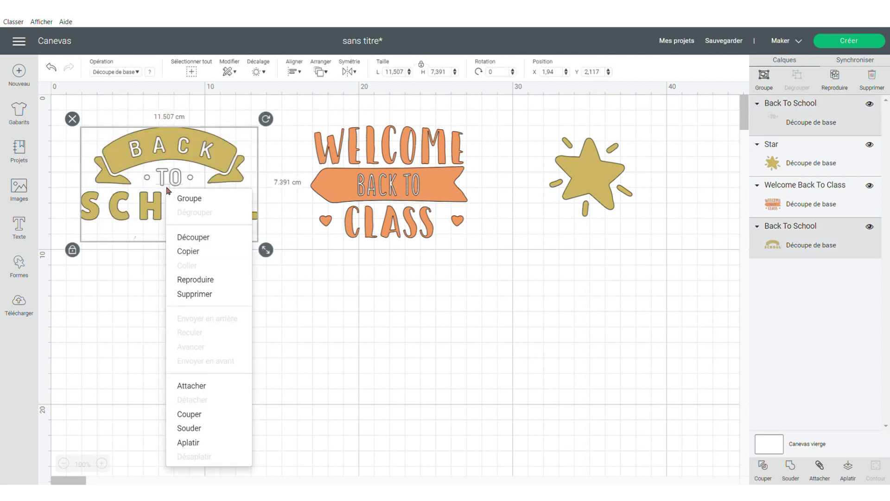
left_click(202, 197)
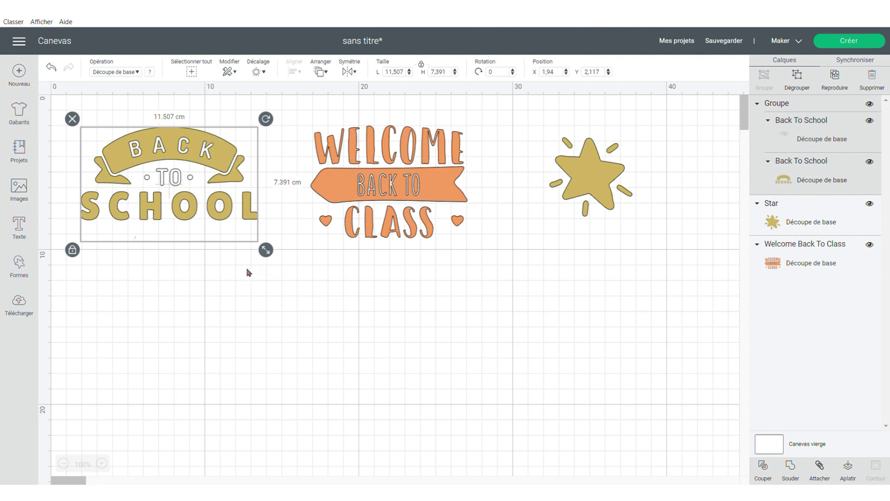
left_click(237, 277)
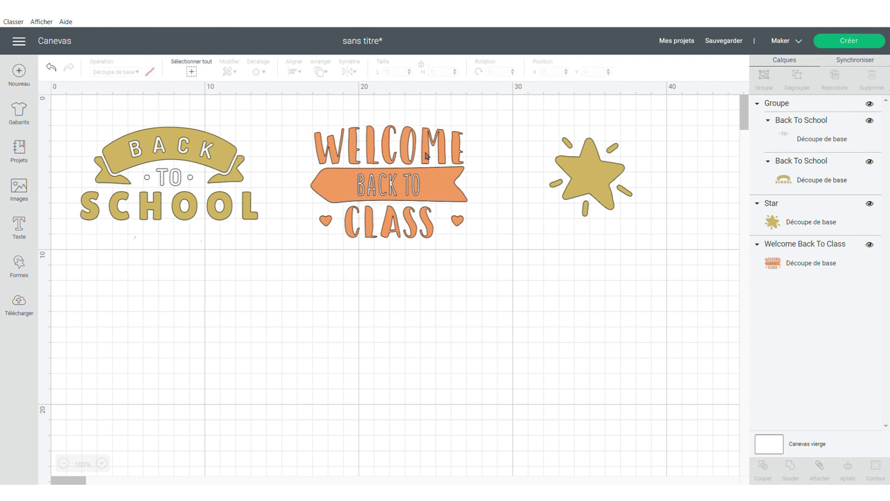
In the orange "Welcome Back To Class" design, hide the contours of both hearts, the word "CLASS" and the arrow banner.
left_click(406, 172)
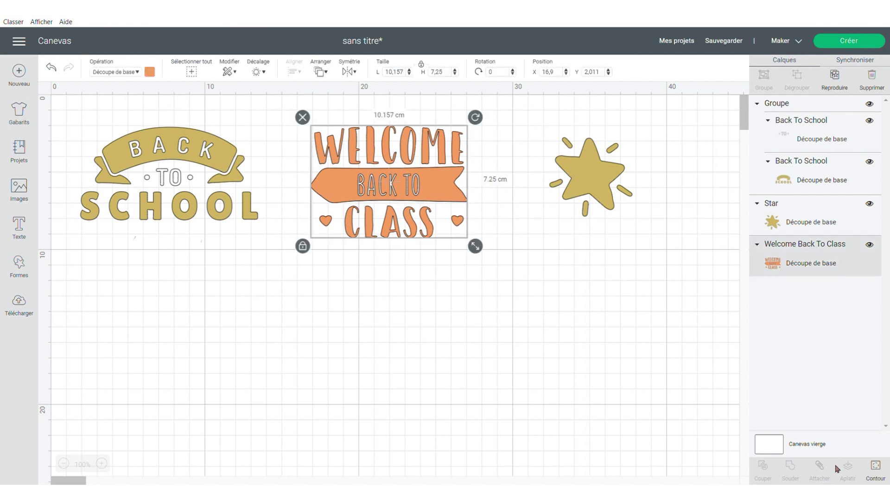
left_click(880, 468)
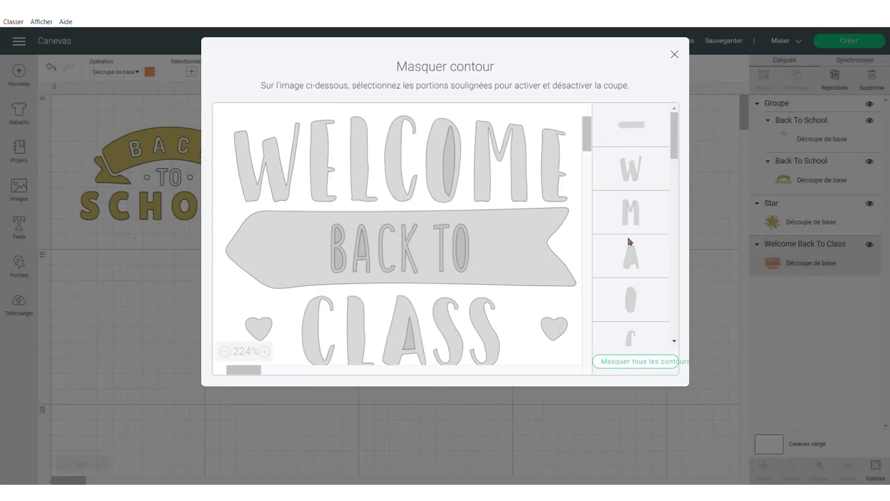
left_click(262, 330)
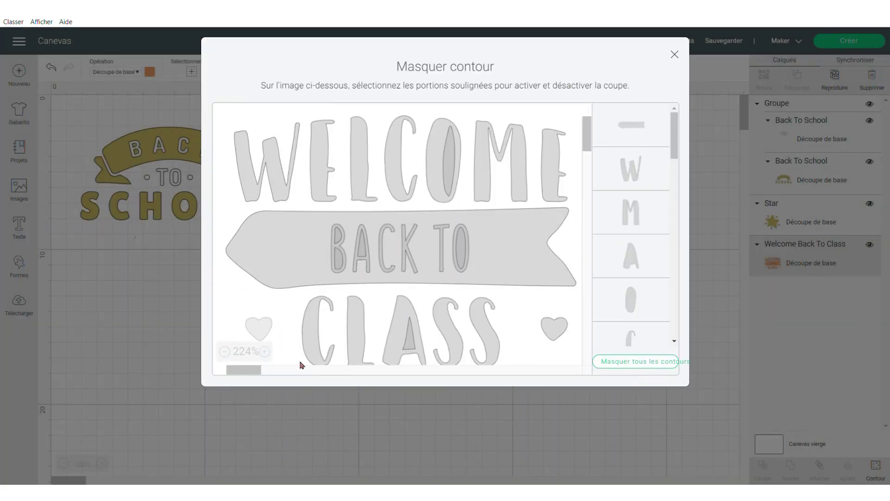
left_click(312, 349)
left_click(351, 345)
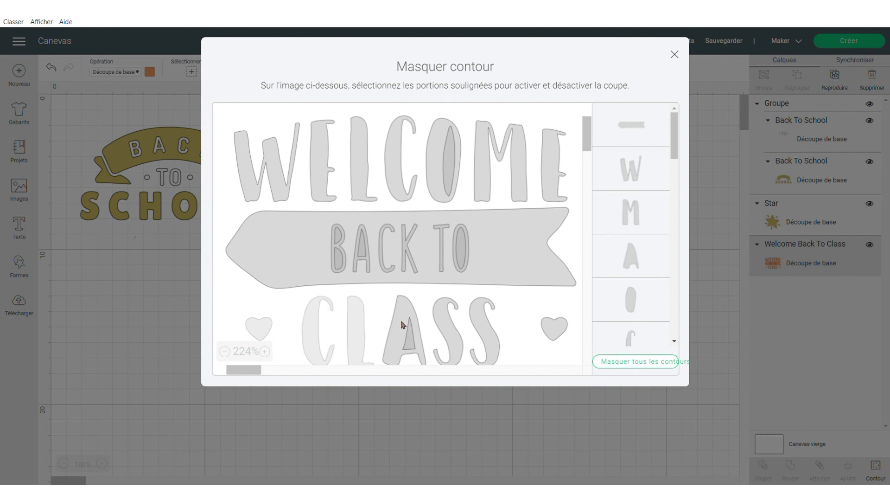
left_click(398, 314)
left_click(443, 316)
left_click(489, 328)
left_click(563, 331)
left_click(548, 272)
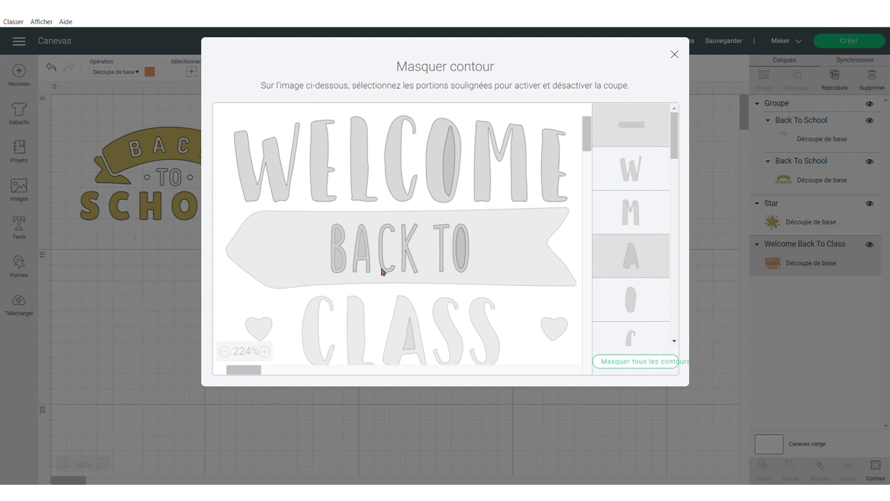
Hide the contours of the letters K, T and A of "BACK TO" in the orange design.
left_click(408, 253)
left_click(443, 260)
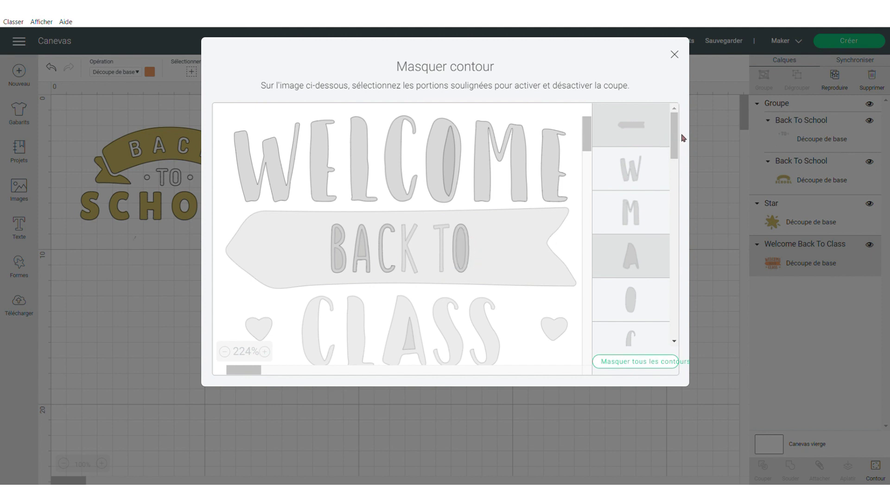
left_click_drag(678, 135, 679, 145)
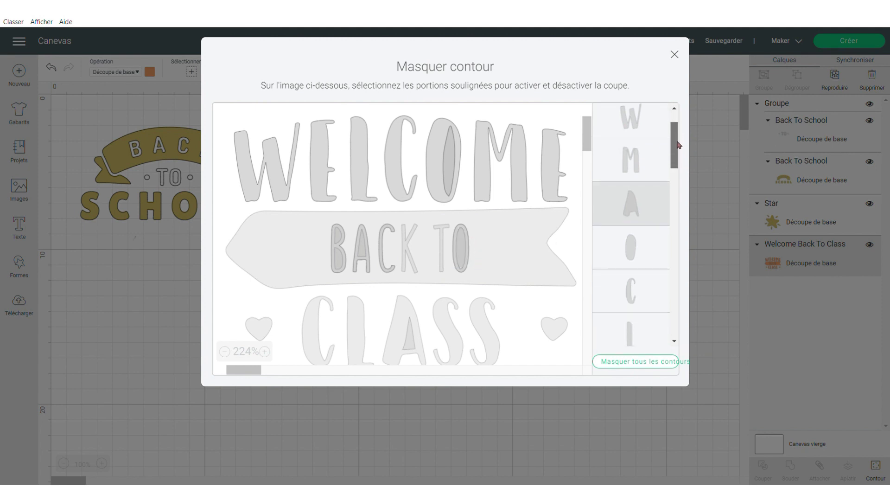
left_click(644, 250)
left_click(644, 250)
left_click_drag(676, 159, 687, 237)
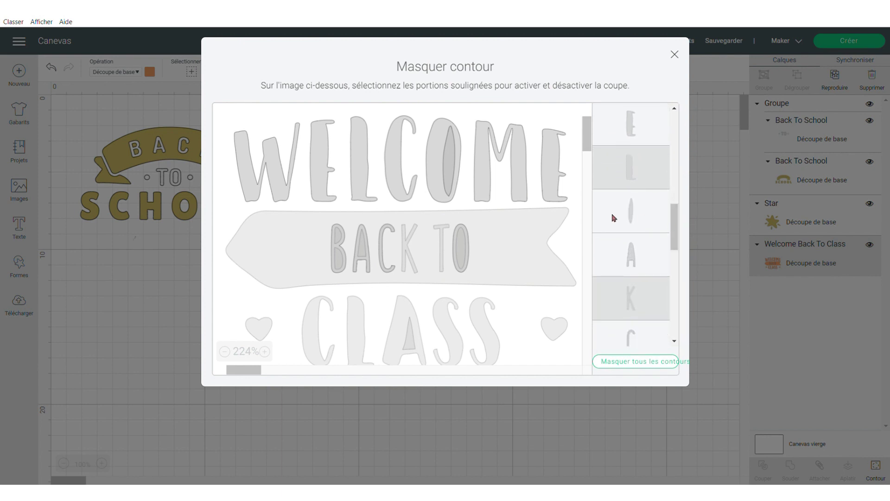
left_click(629, 220)
left_click(630, 219)
left_click(637, 261)
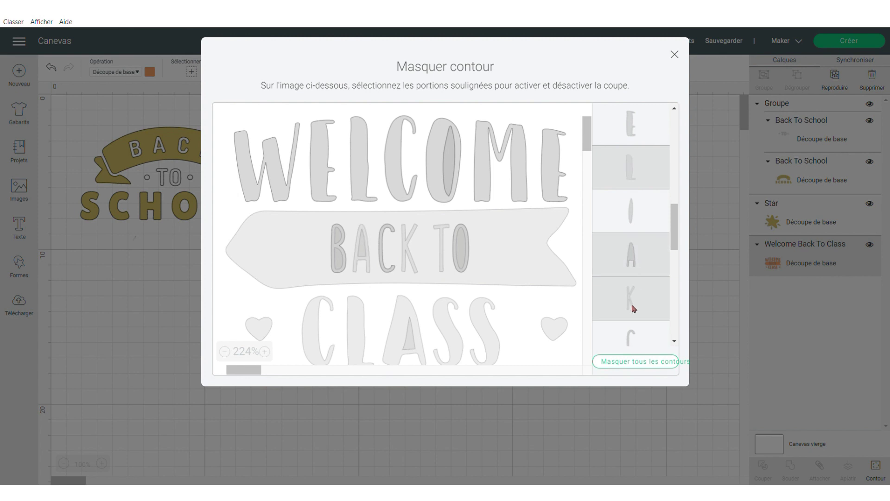
Hide the remaining letters C, O and B of "BACK TO" and finish the contour editing, keeping only "WELCOME".
scroll(647, 300, "down", 3)
left_click(634, 169)
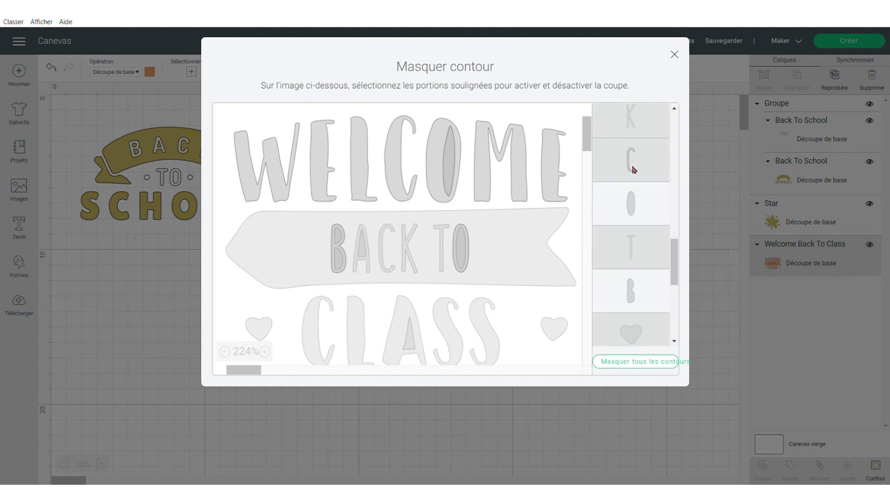
left_click(631, 213)
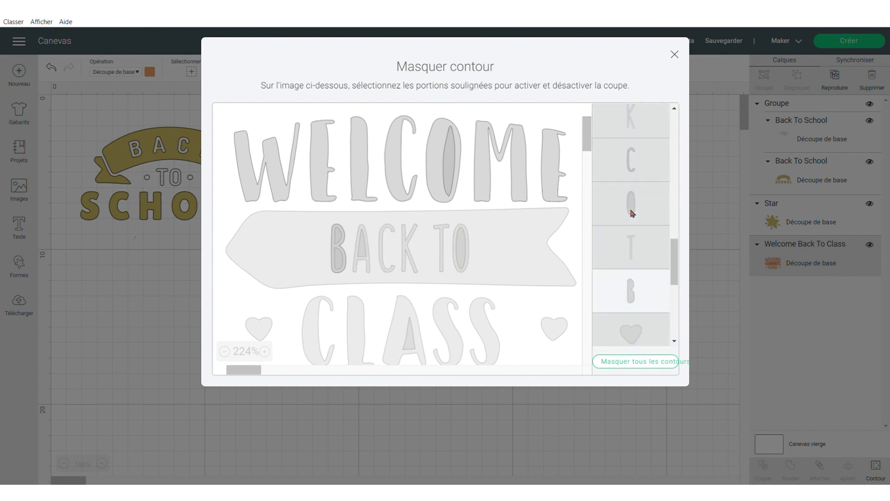
left_click(639, 294)
scroll(639, 294, "down", 5)
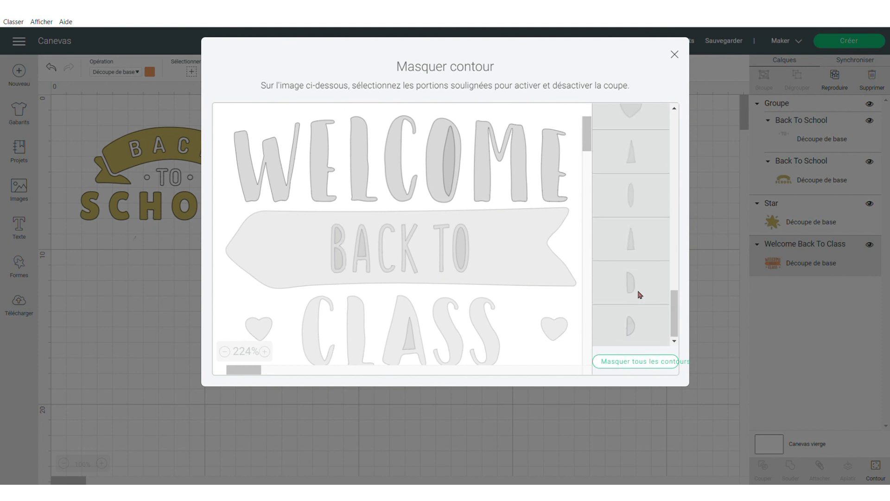
left_click(675, 54)
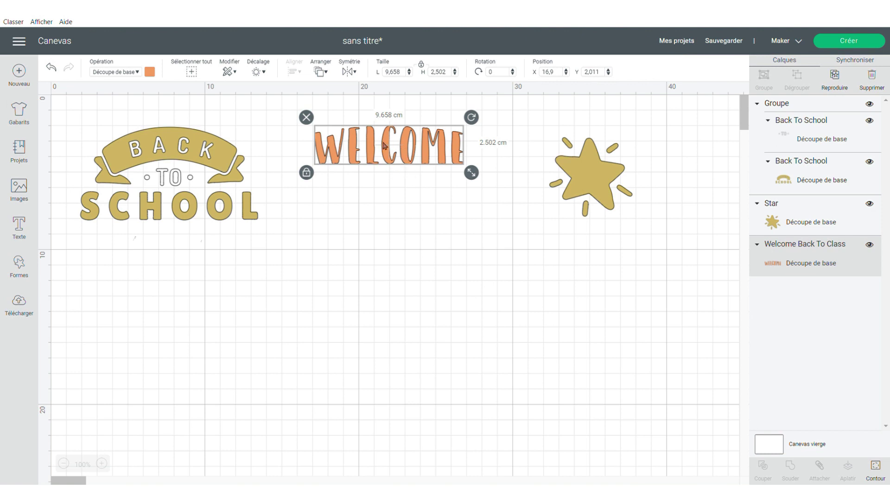
Change the colour of the orange "WELCOME" text to white.
left_click(412, 197)
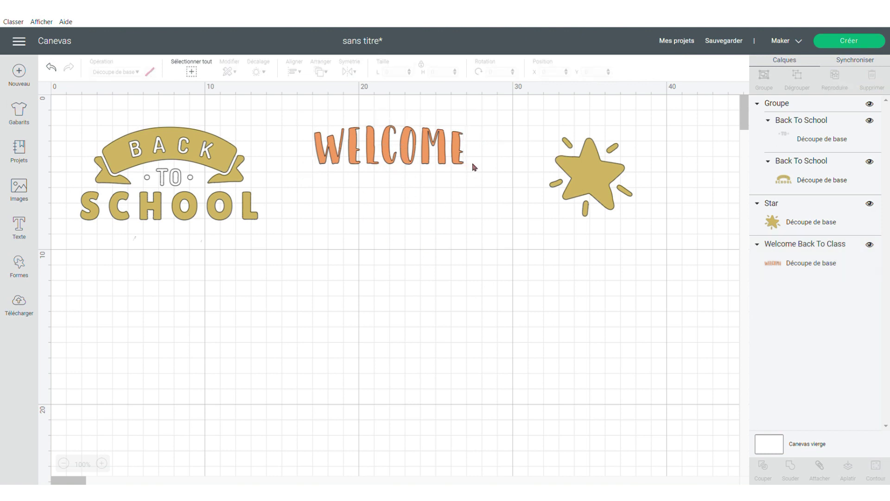
left_click(418, 144)
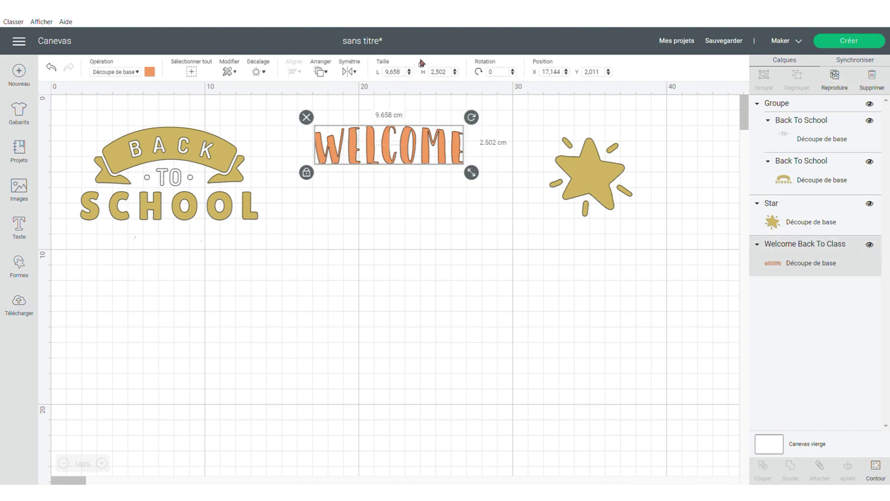
left_click(151, 72)
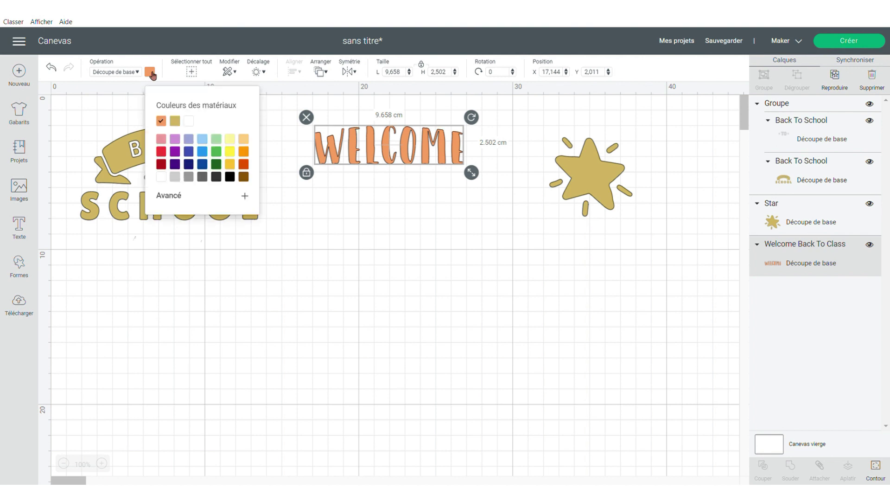
left_click(161, 177)
left_click(356, 213)
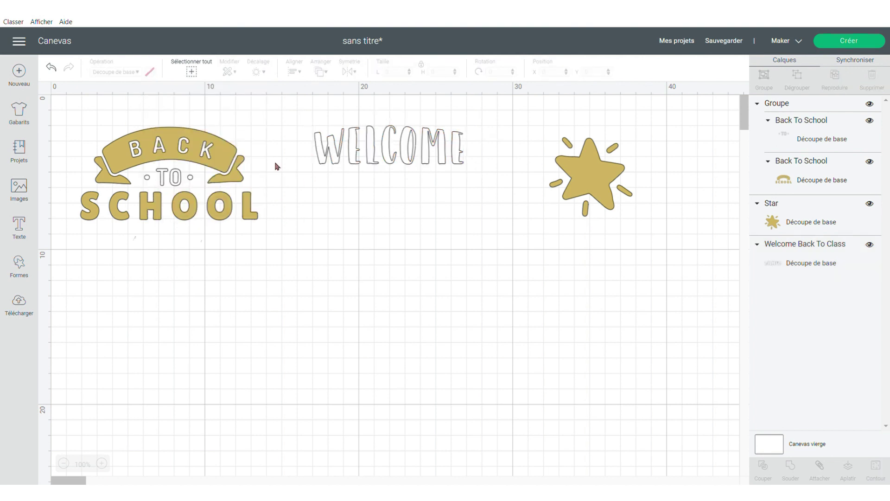
Place the "Back to School" group directly below "WELCOME" and centre the two designs horizontally on each other.
left_click_drag(191, 162, 406, 212)
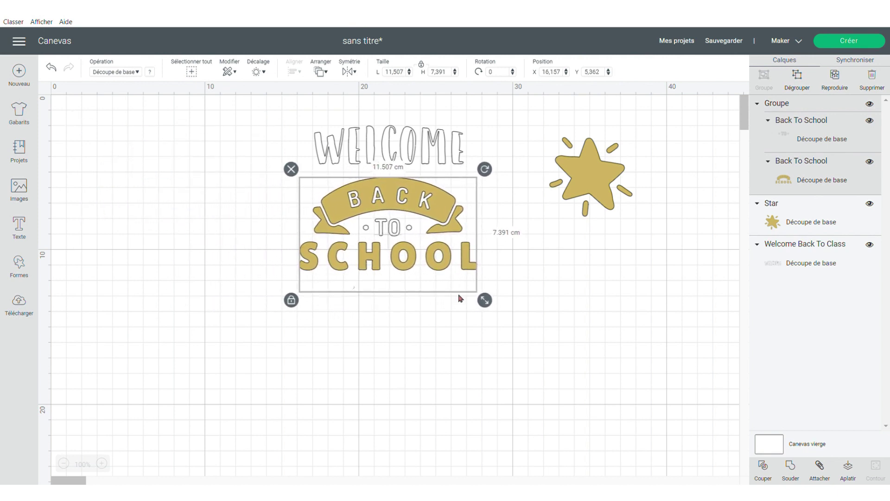
left_click(529, 274)
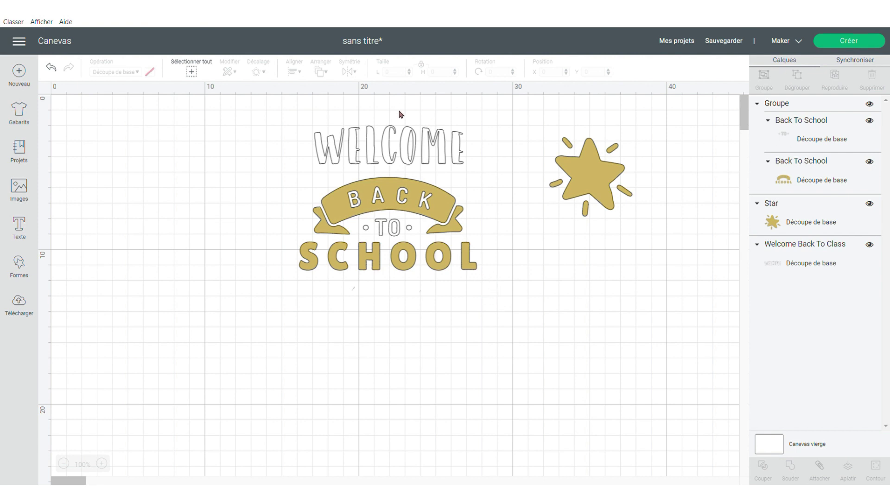
left_click_drag(494, 287, 273, 116)
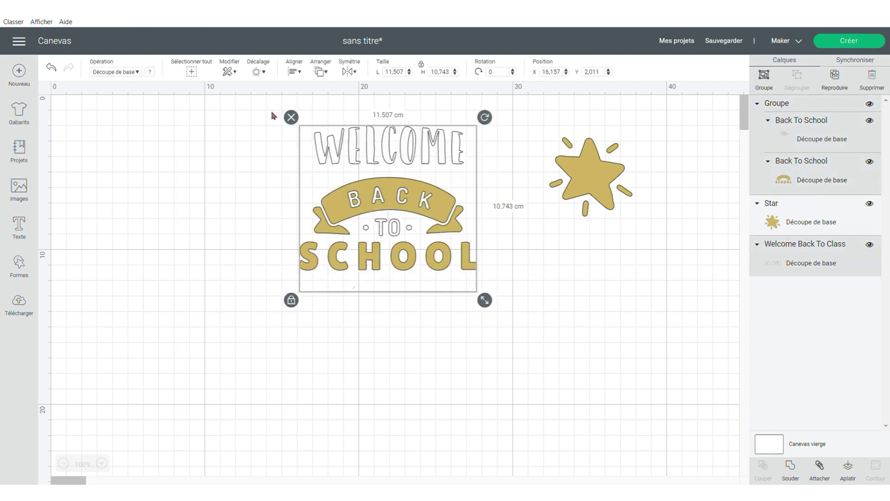
left_click(300, 73)
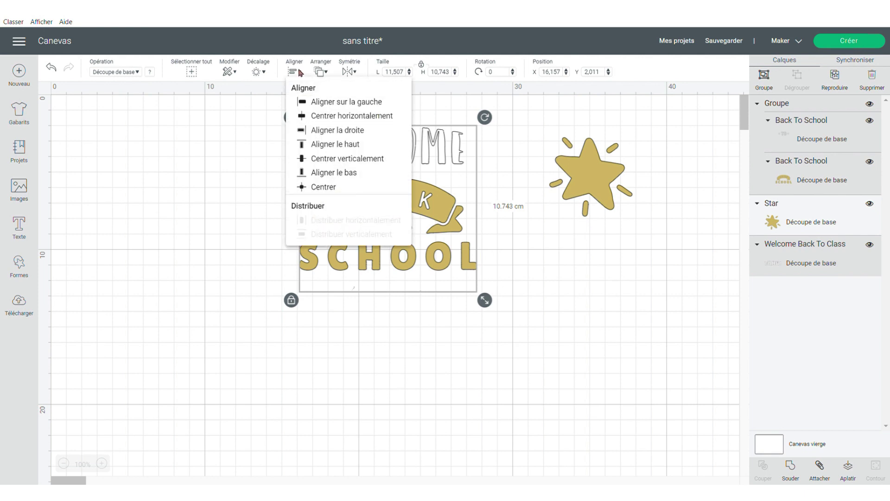
left_click(330, 115)
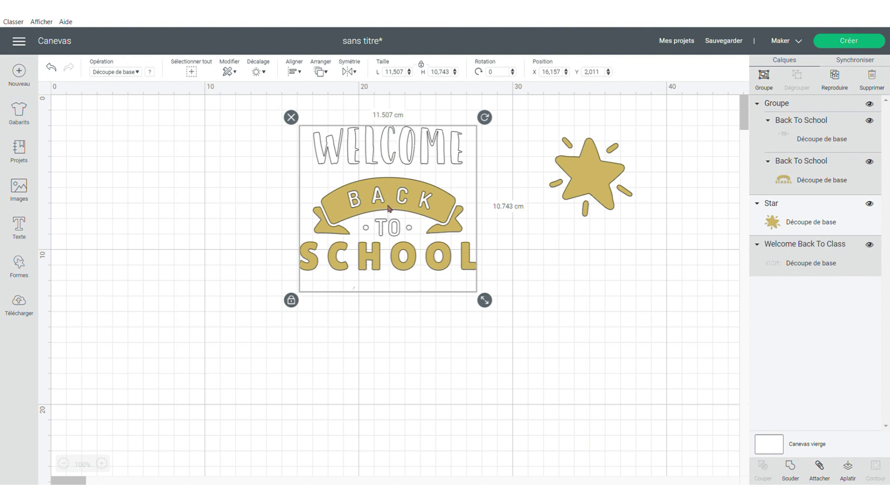
left_click(500, 251)
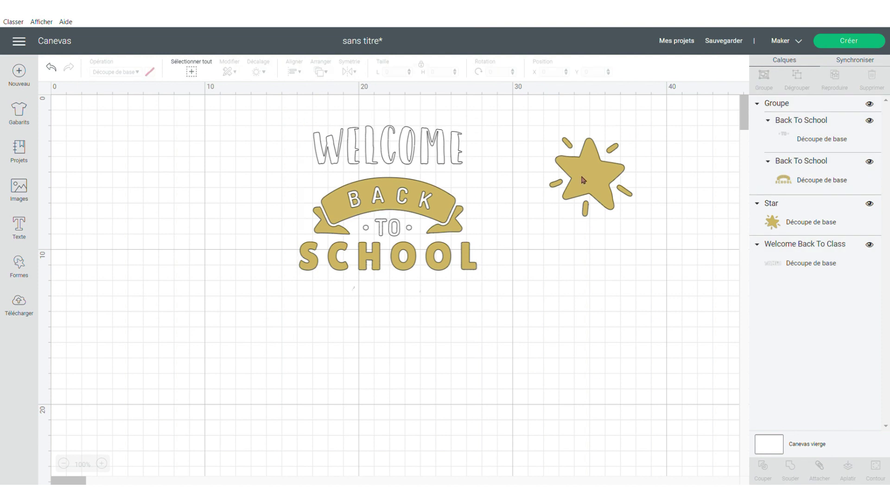
Duplicate the gold star with its rays and place the copy directly below the original.
left_click(598, 178)
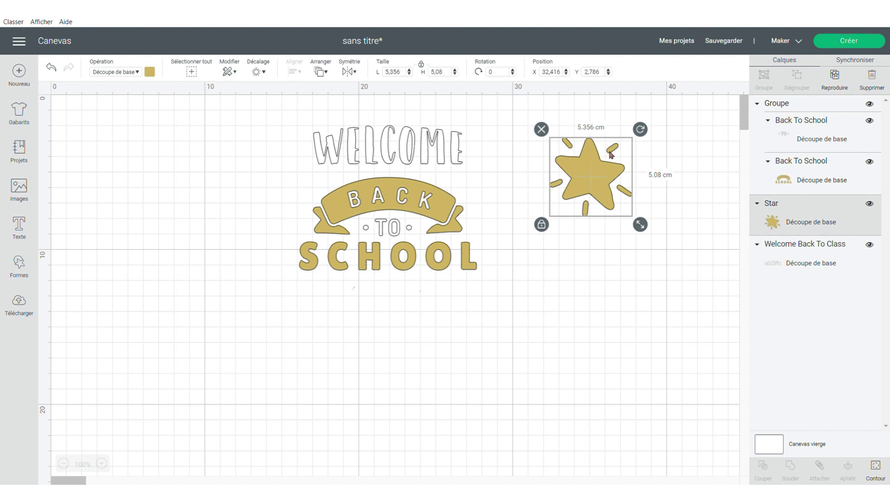
left_click(646, 148)
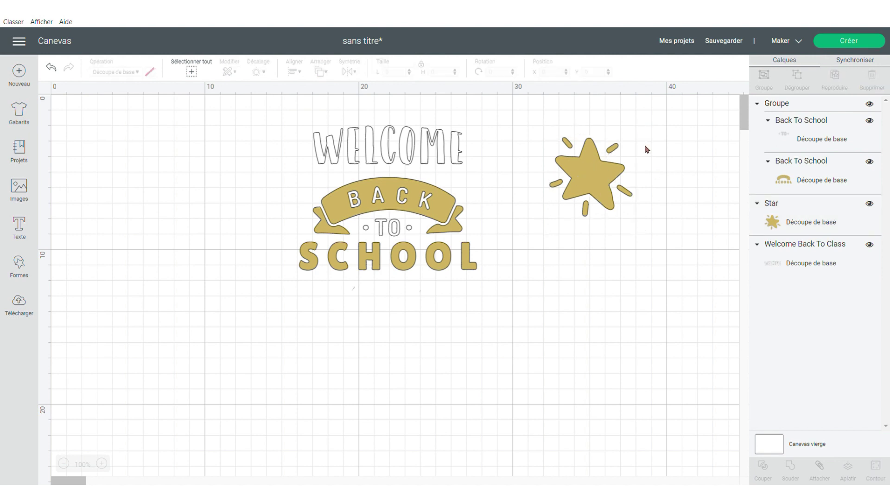
left_click(603, 183)
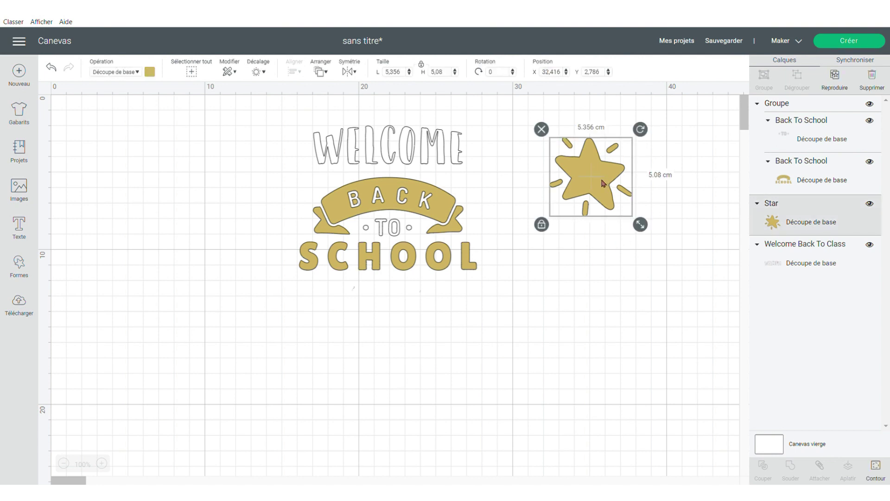
right_click(603, 183)
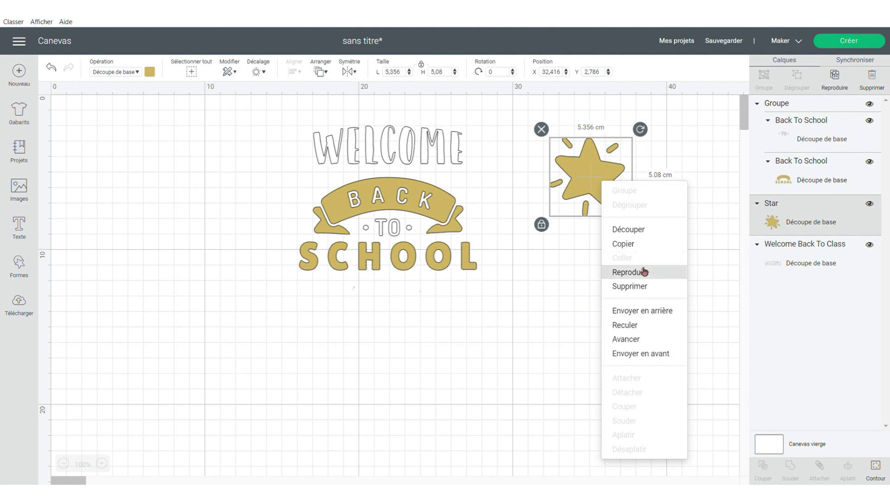
left_click(618, 272)
left_click_drag(585, 180, 588, 279)
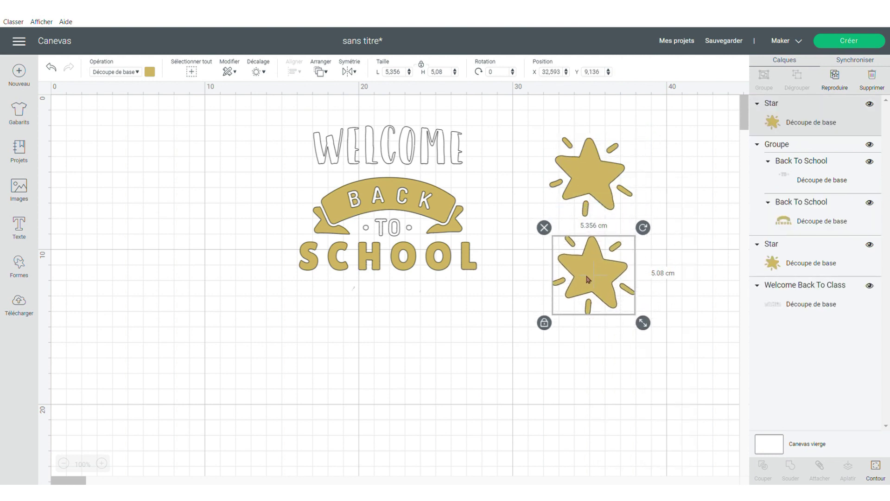
Hide the contours of all five rays around the upper star, keeping only the star body.
left_click(597, 168)
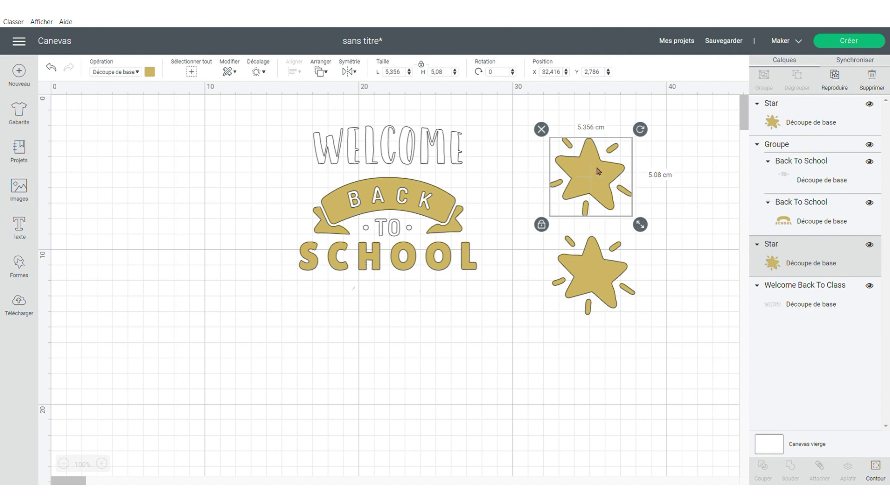
left_click(875, 469)
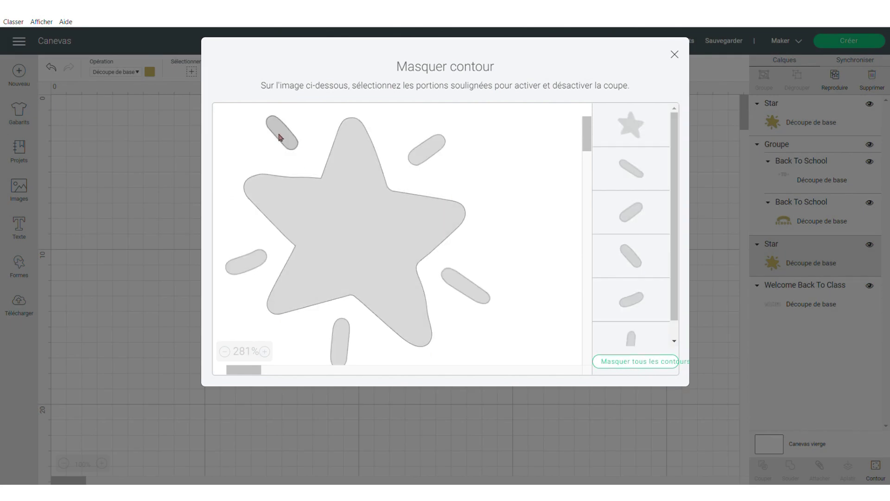
left_click(280, 138)
left_click(431, 149)
left_click(473, 295)
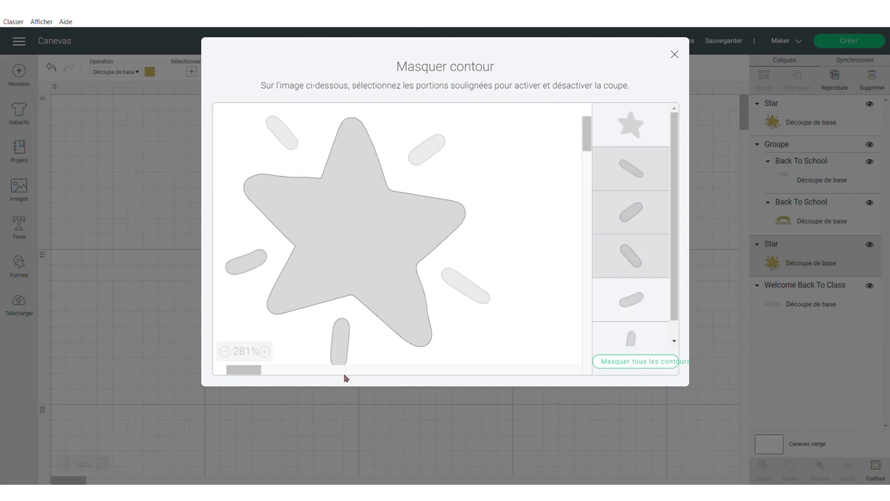
left_click(339, 349)
left_click(244, 269)
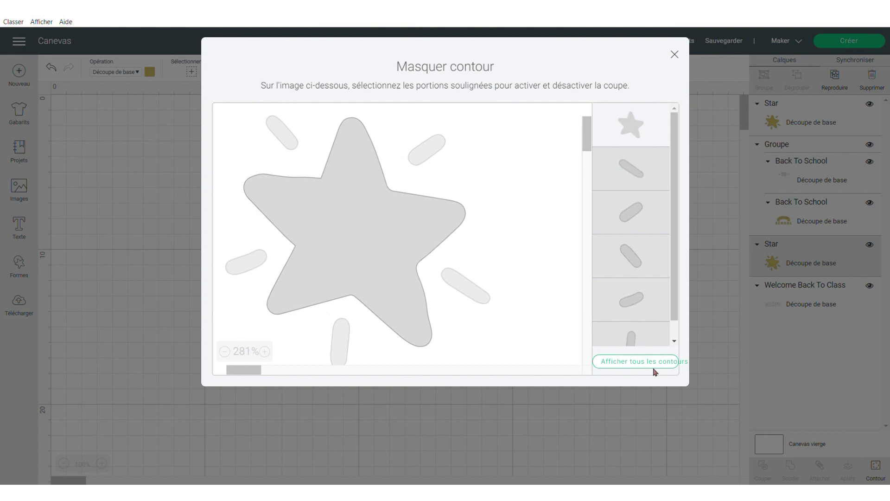
left_click(675, 55)
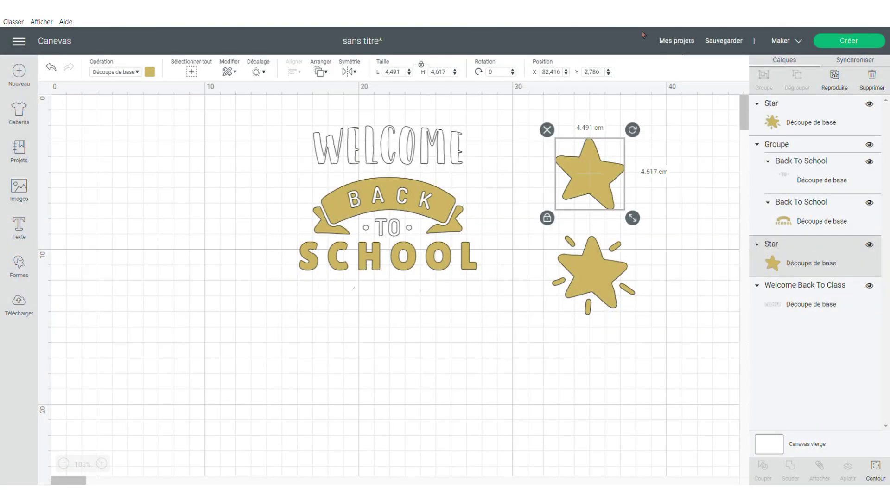
Change the colour of the lower star copy to white.
left_click(672, 251)
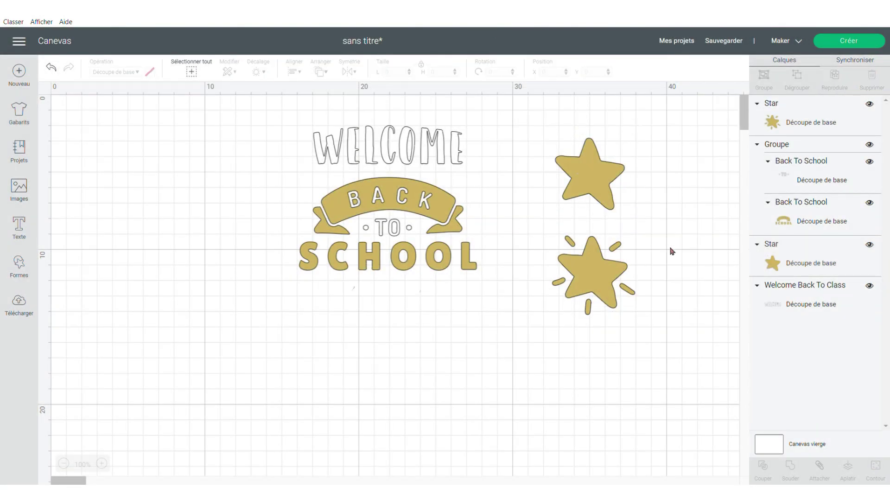
left_click(595, 267)
left_click(149, 71)
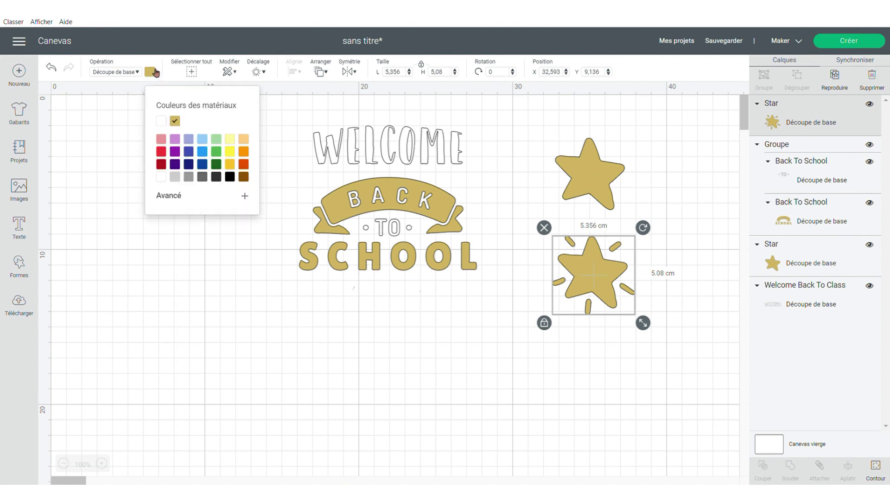
left_click(161, 176)
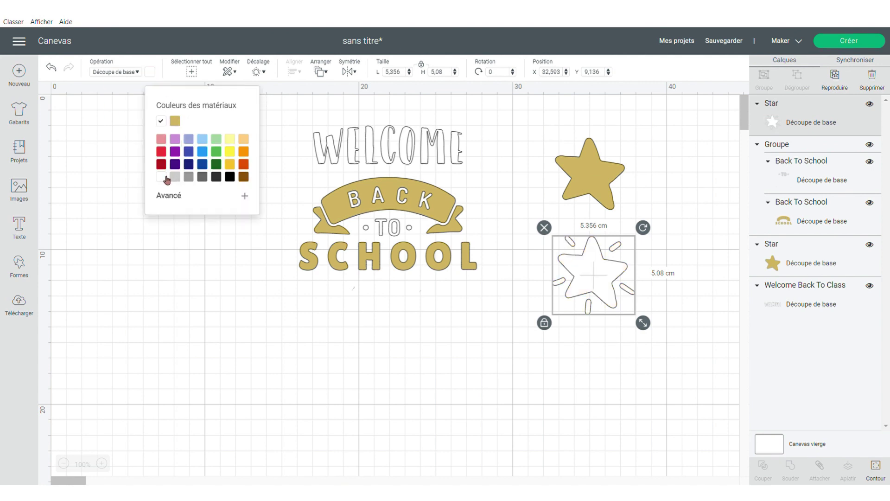
left_click(635, 331)
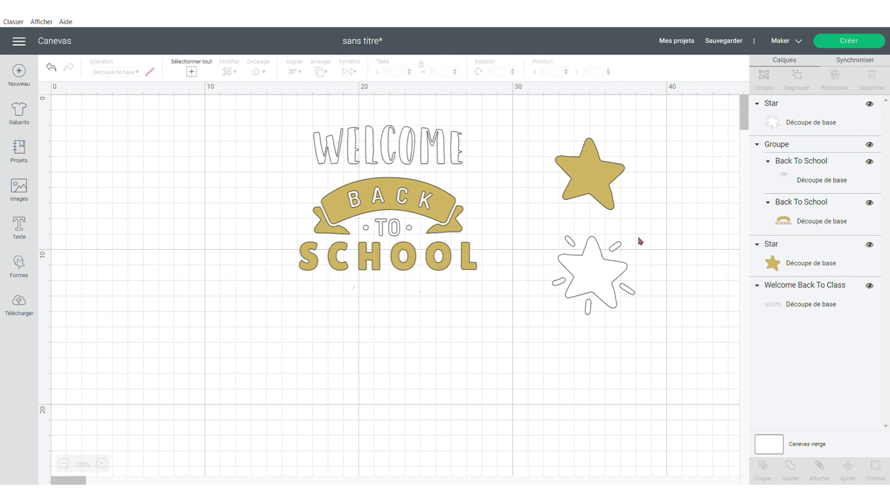
Hide the star body's contour in the white copy, keeping only the five rays.
left_click(597, 279)
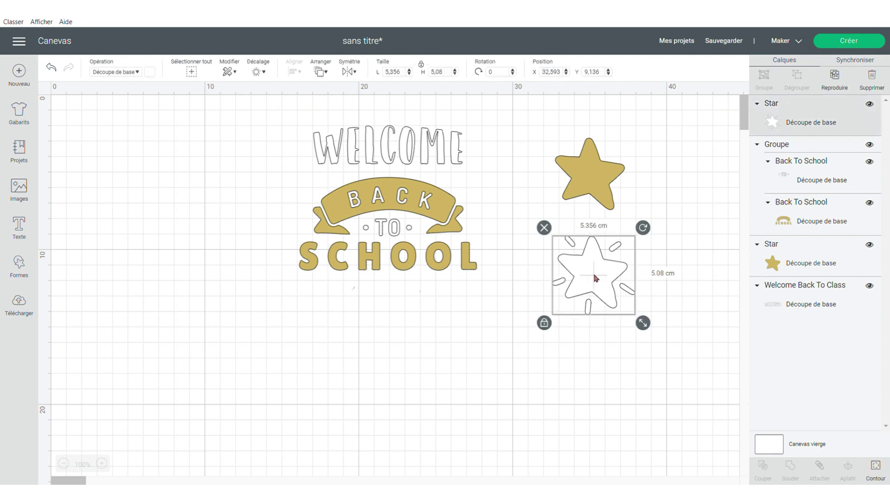
left_click(885, 476)
left_click(356, 237)
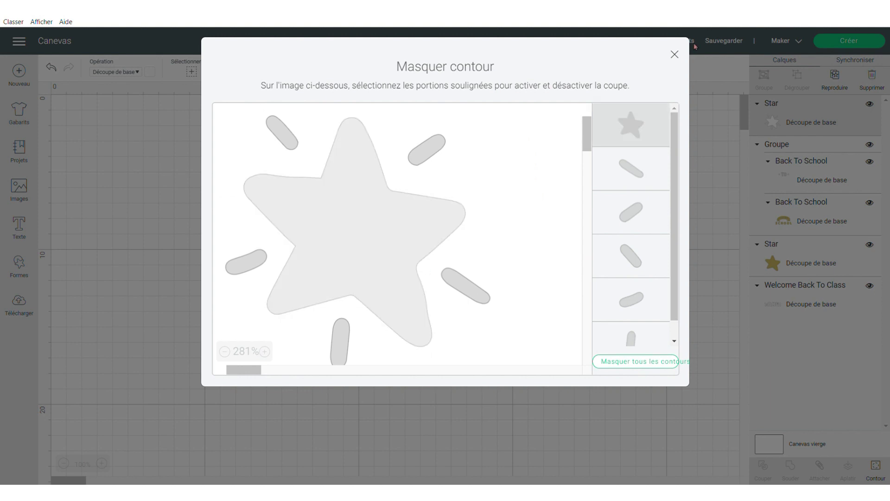
left_click(675, 55)
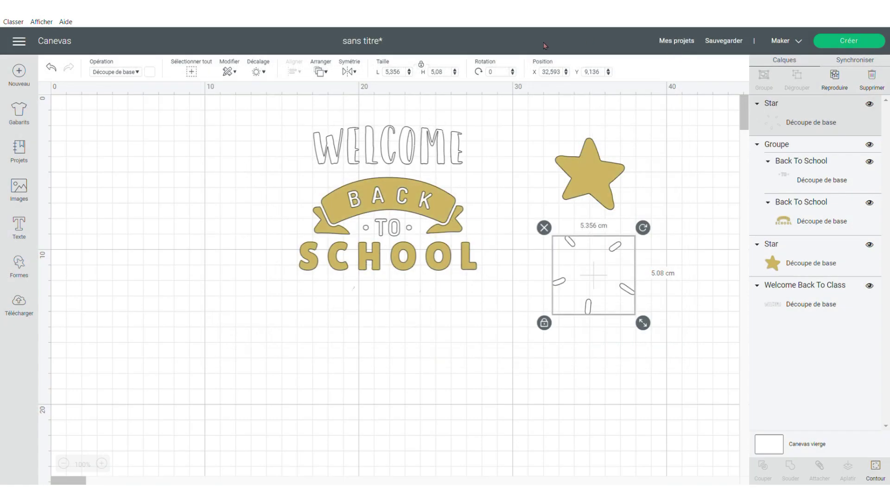
left_click(673, 288)
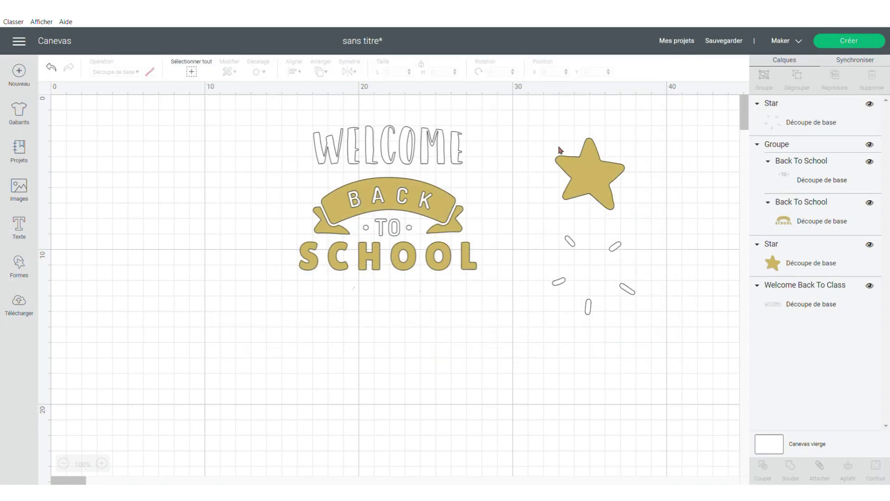
Centre the gold star and the white rays on each other, both horizontally and vertically.
left_click_drag(542, 122, 664, 355)
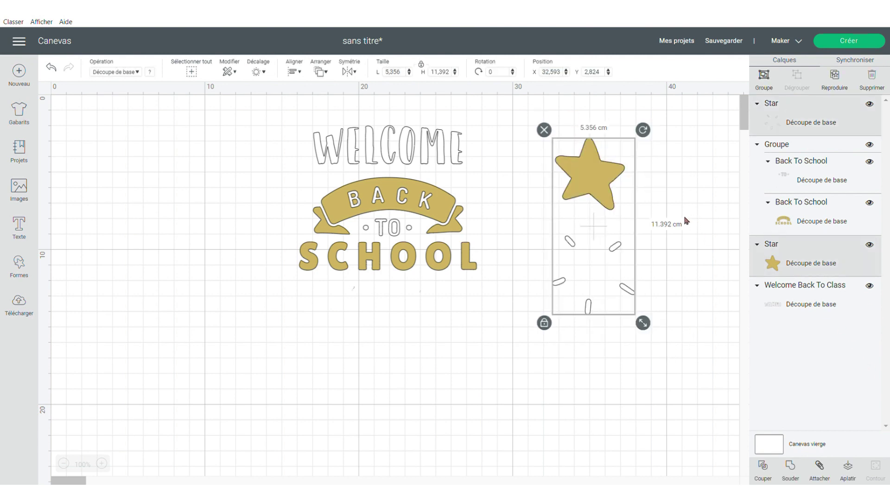
left_click(301, 73)
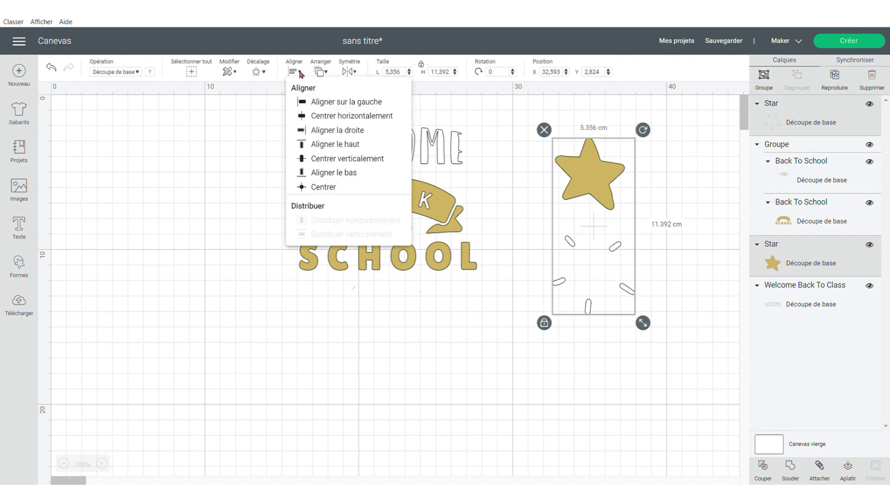
left_click(325, 187)
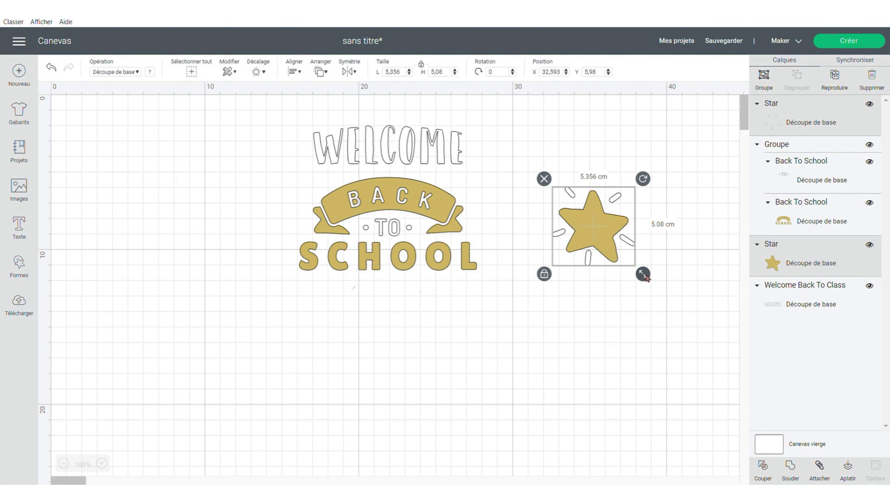
Shrink the star with its rays to about 2.3 × 2.2 cm beside the final E of "WELCOME" and group the pieces.
left_click_drag(643, 274, 506, 152)
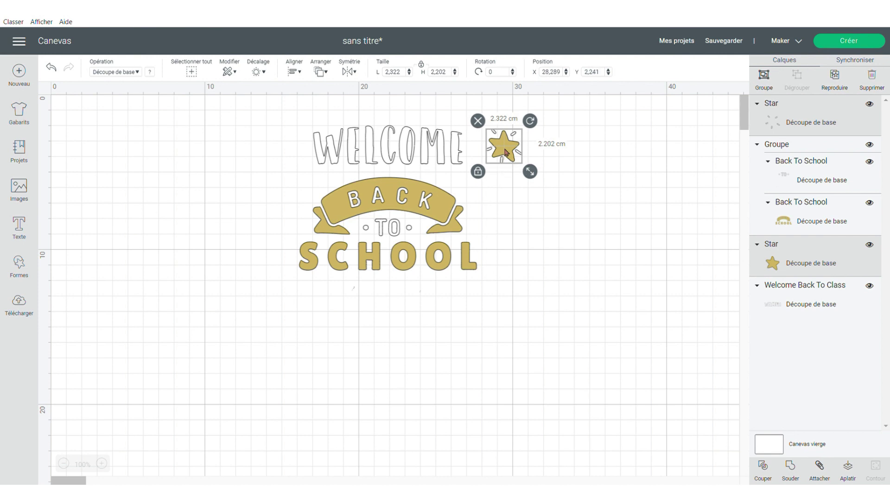
left_click(551, 144)
left_click_drag(479, 115, 530, 183)
right_click(514, 149)
left_click(534, 156)
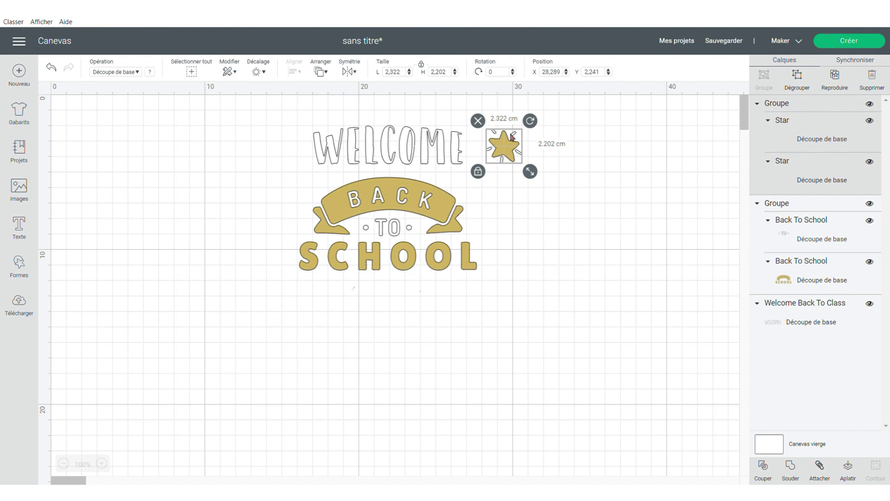
Duplicate the small star group and place the copy just before the W of "WELCOME".
right_click(518, 149)
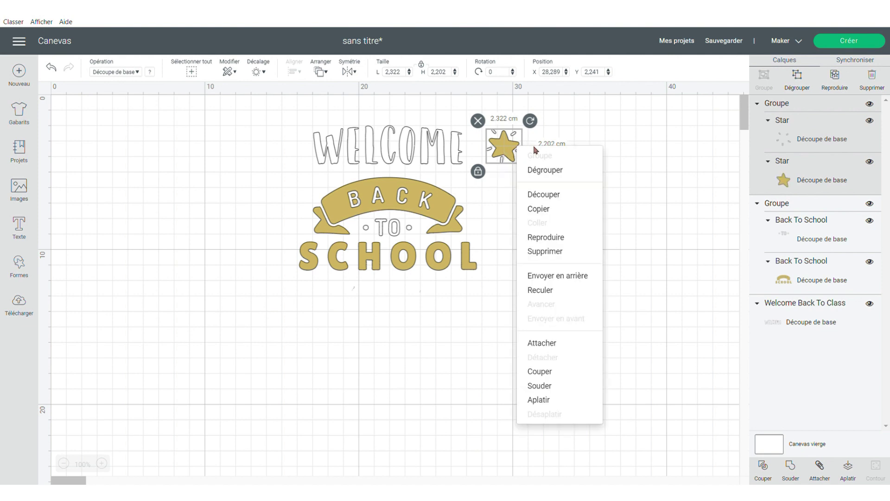
left_click(563, 239)
left_click_drag(292, 167, 275, 152)
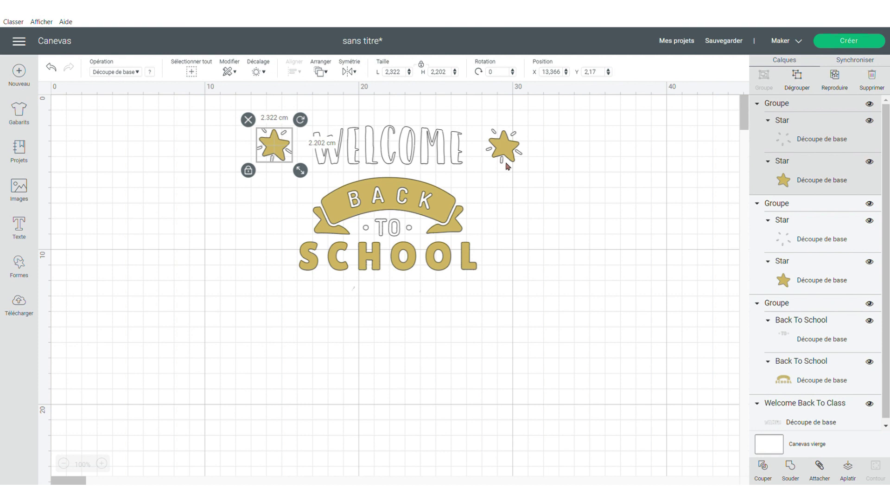
Preview the cutting mats, examine how the white and gold pieces are laid out, and return to the canvas.
left_click(612, 182)
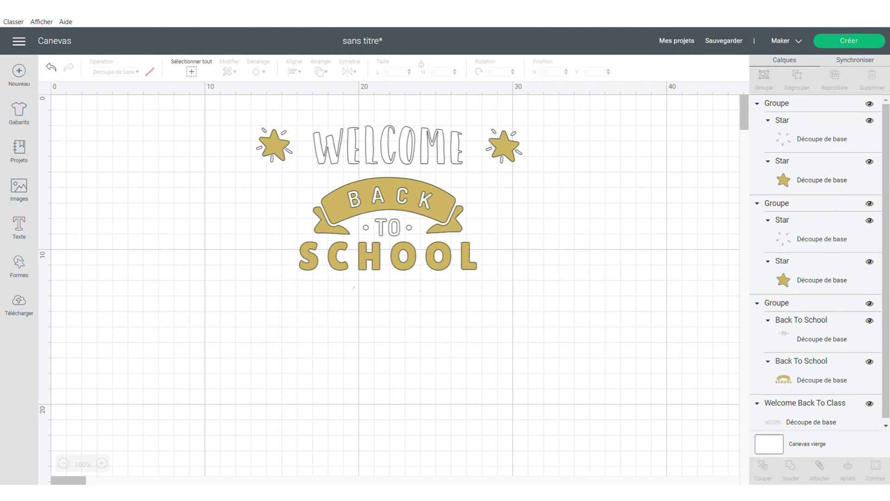
left_click(860, 42)
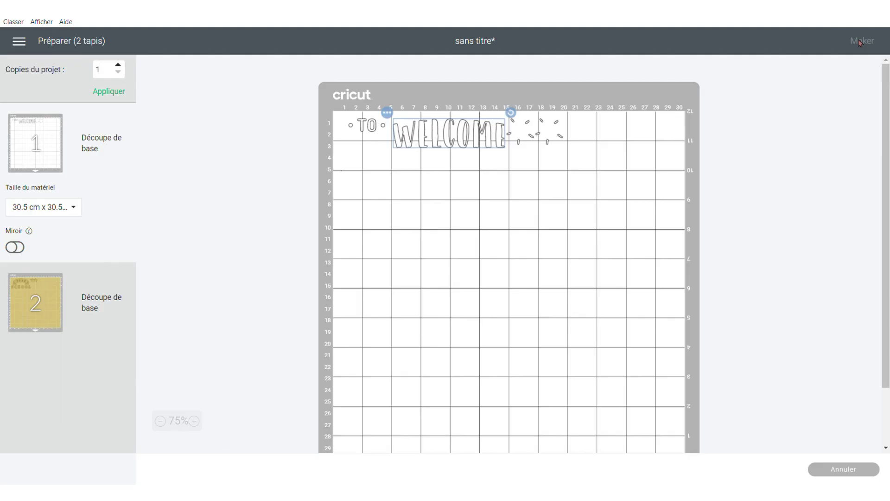
left_click(440, 163)
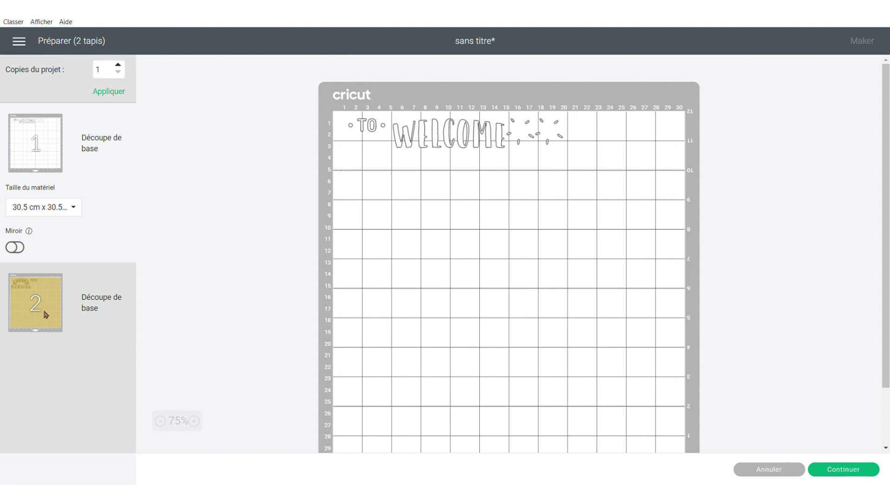
left_click(29, 313)
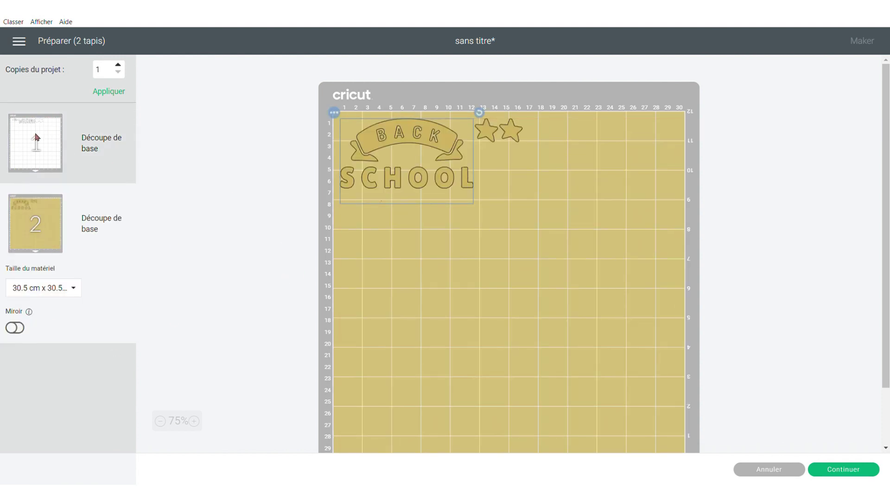
left_click(39, 148)
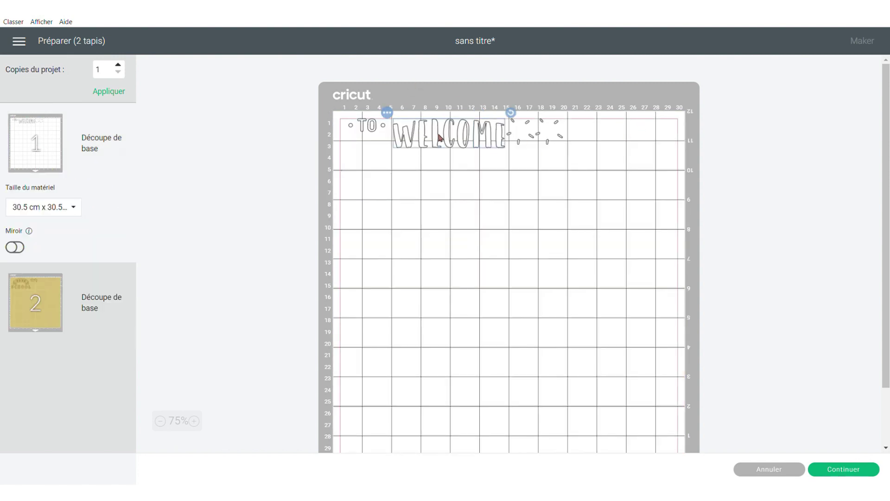
left_click(771, 473)
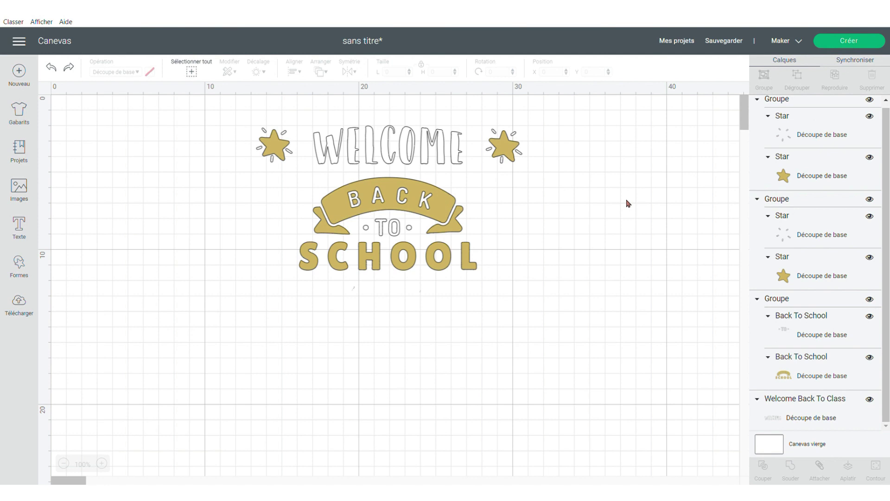
Ungroup both star groups and the "Back To School" group so that every layer stands alone.
left_click(783, 100)
right_click(784, 104)
left_click(793, 110)
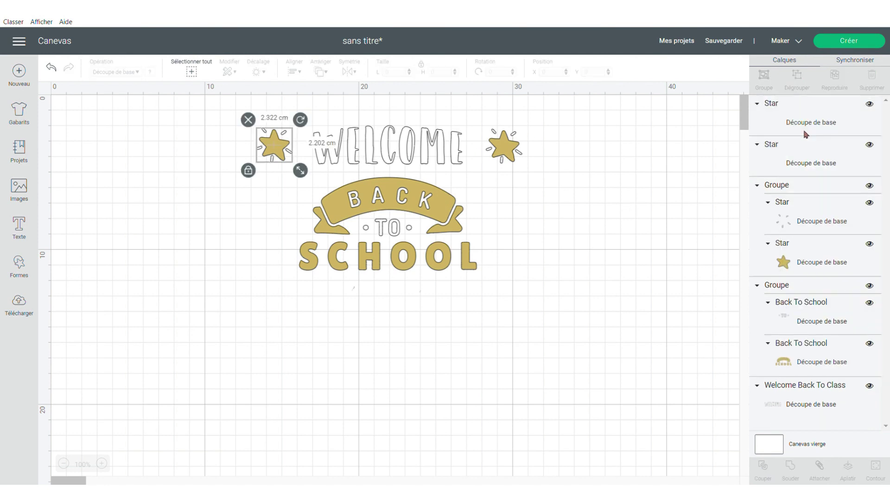
left_click(778, 200)
right_click(778, 194)
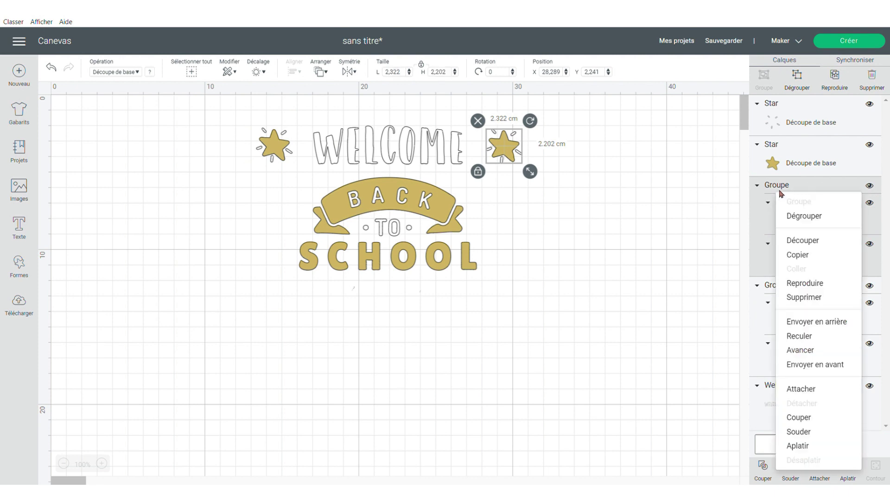
left_click(802, 224)
left_click(781, 268)
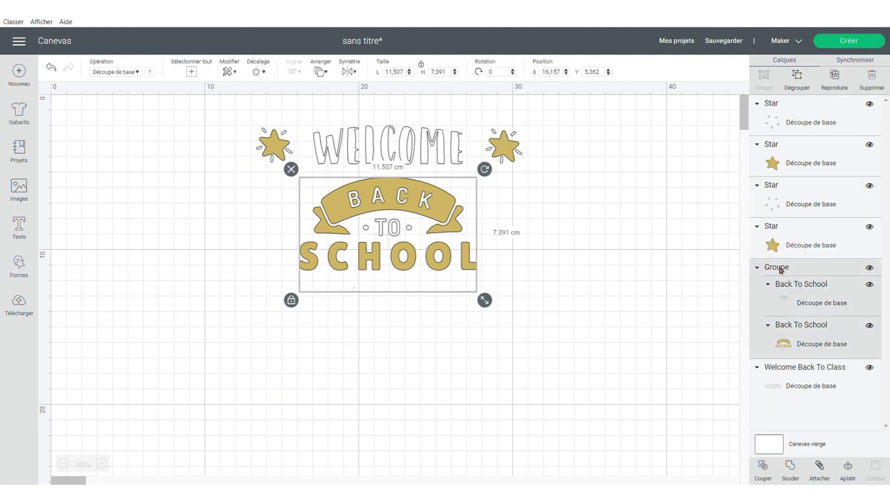
right_click(783, 270)
left_click(818, 151)
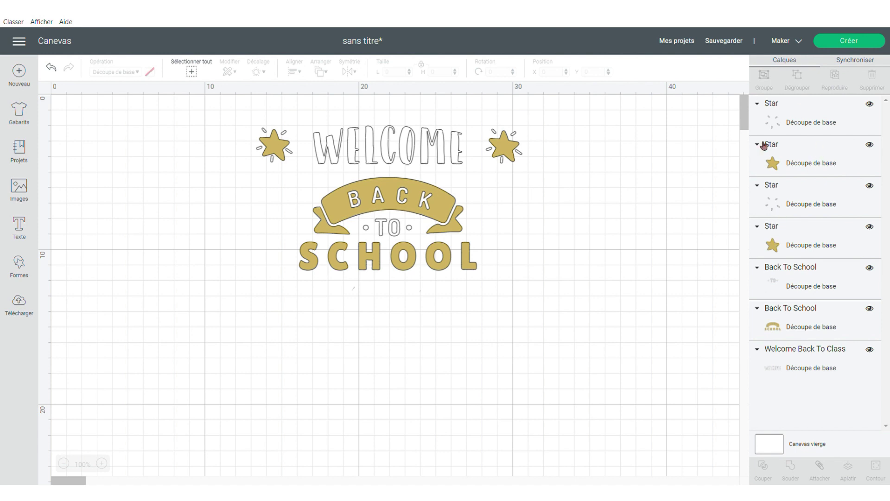
Attach all the white layers together: both sets of star rays, "TO" and "WELCOME".
left_click(792, 114)
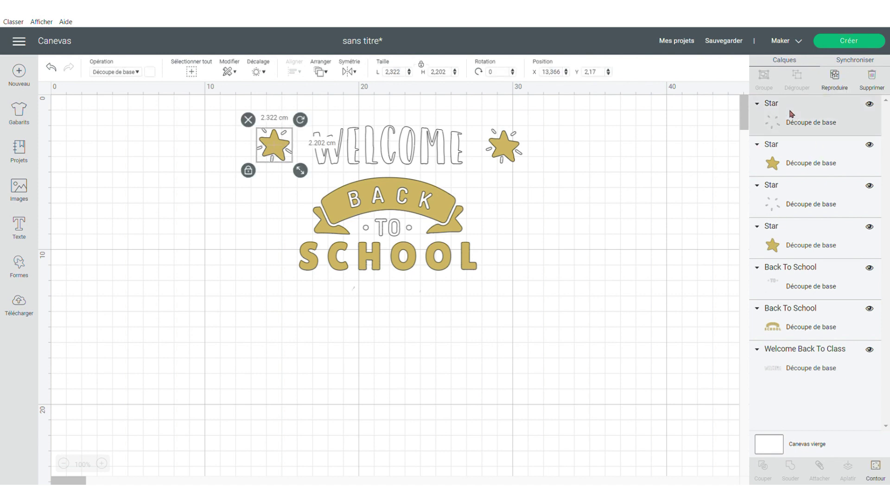
left_click(791, 201, "shift")
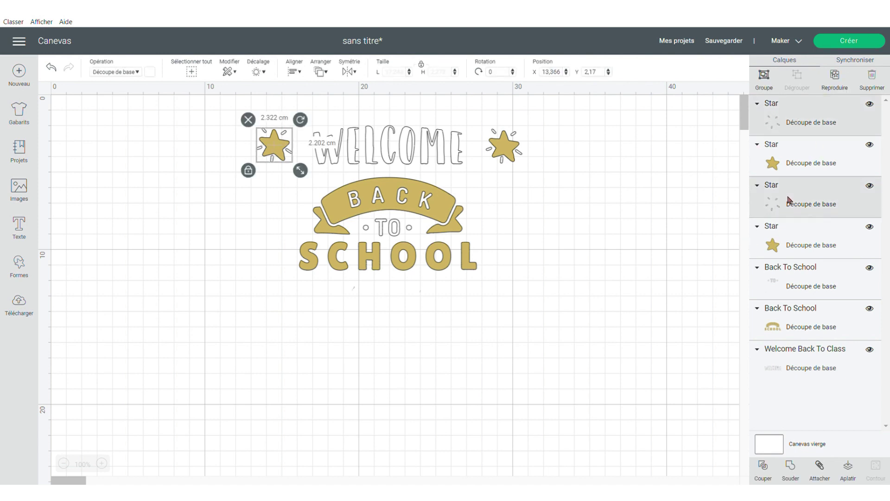
left_click(803, 277, "shift")
left_click(804, 350, "shift")
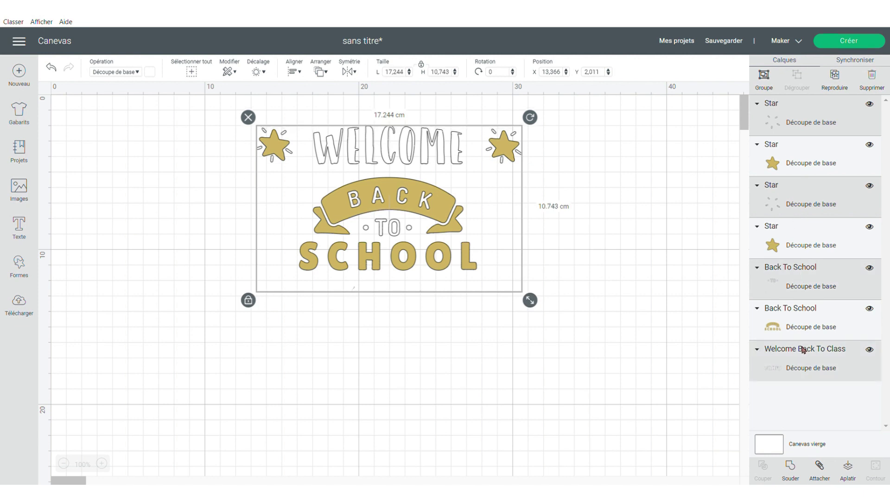
left_click(825, 478)
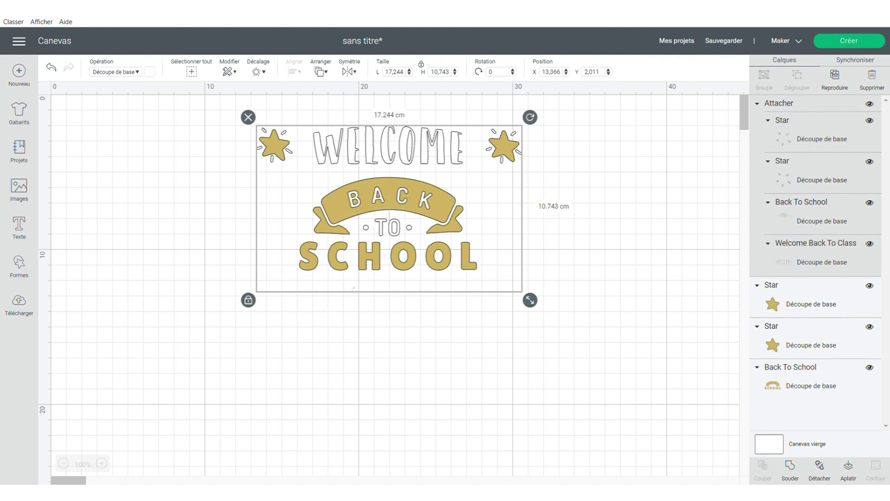
Check the placement of the attached white pieces on their cutting mat, and return to the canvas.
left_click(840, 45)
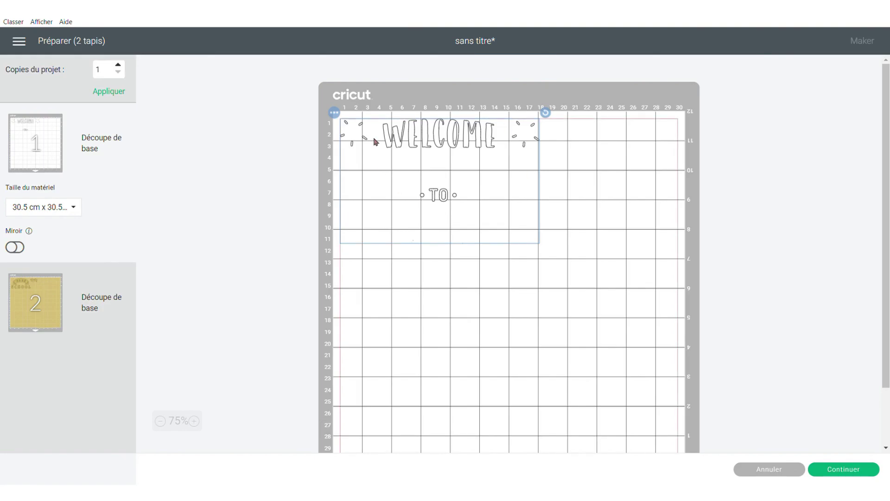
left_click(589, 164)
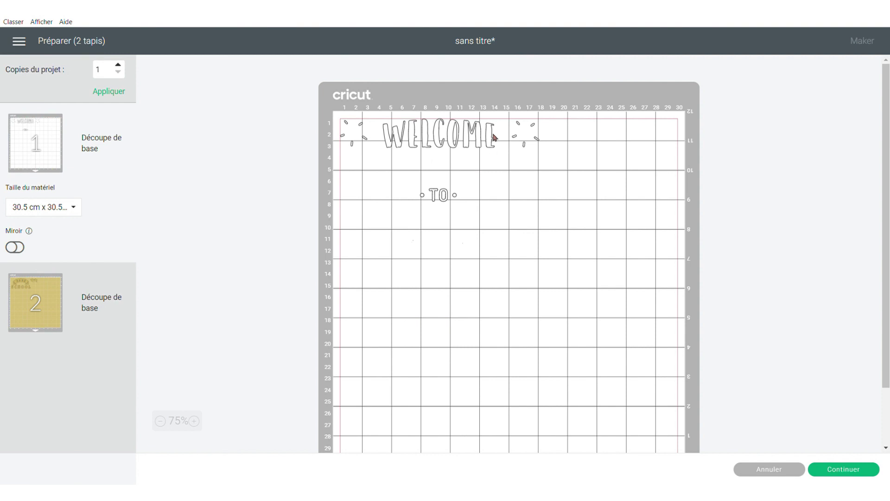
left_click(769, 469)
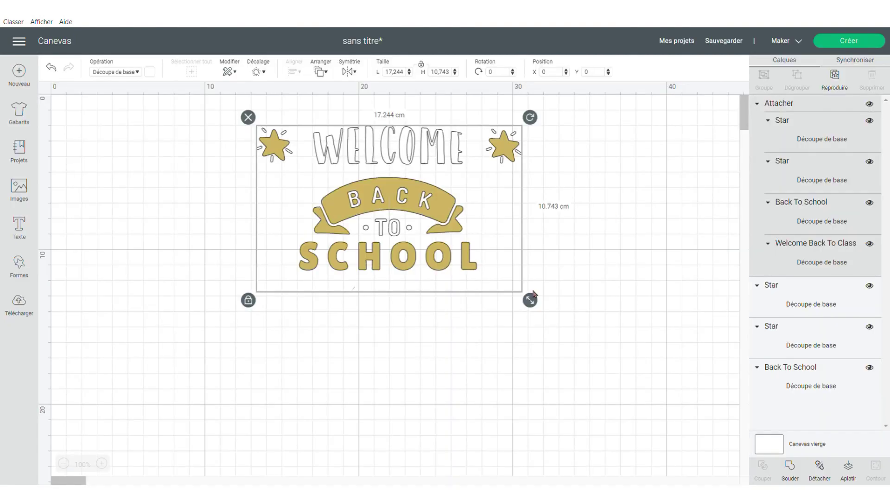
Attach the gold layers together: both star bodies and the "BACK" banner with "SCHOOL".
left_click(664, 224)
left_click(800, 304)
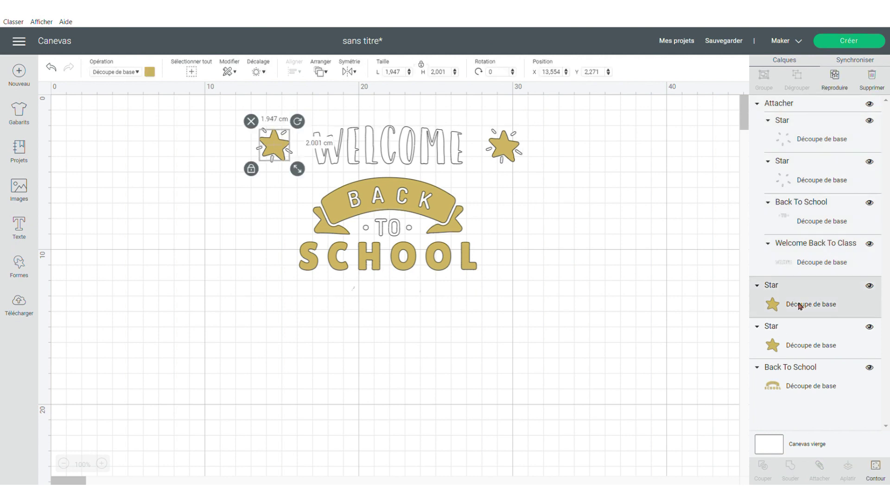
left_click(772, 344, "shift")
left_click(804, 382, "shift")
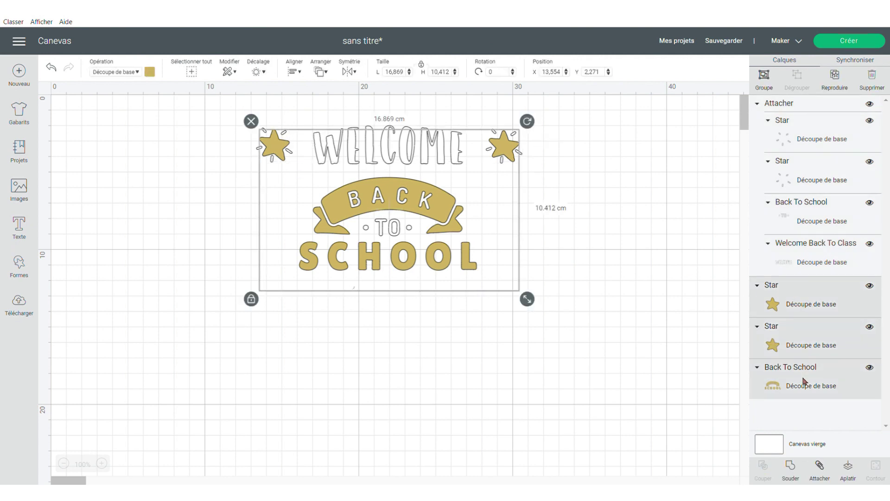
left_click(820, 477)
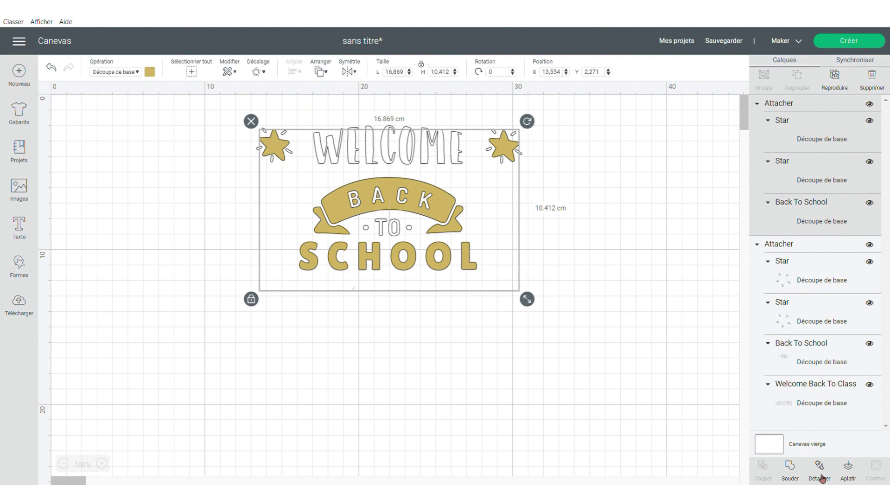
left_click(640, 171)
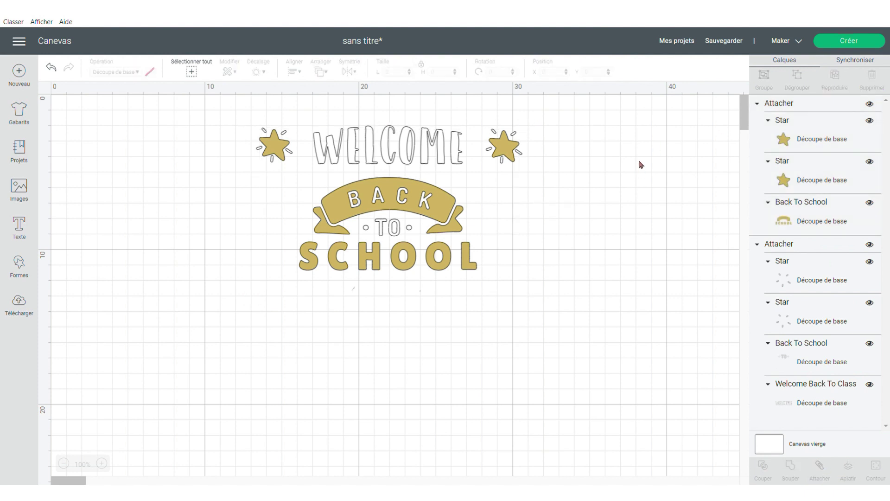
Preview the cutting mats again and compare the layouts of the attached white and gold pieces.
left_click(855, 43)
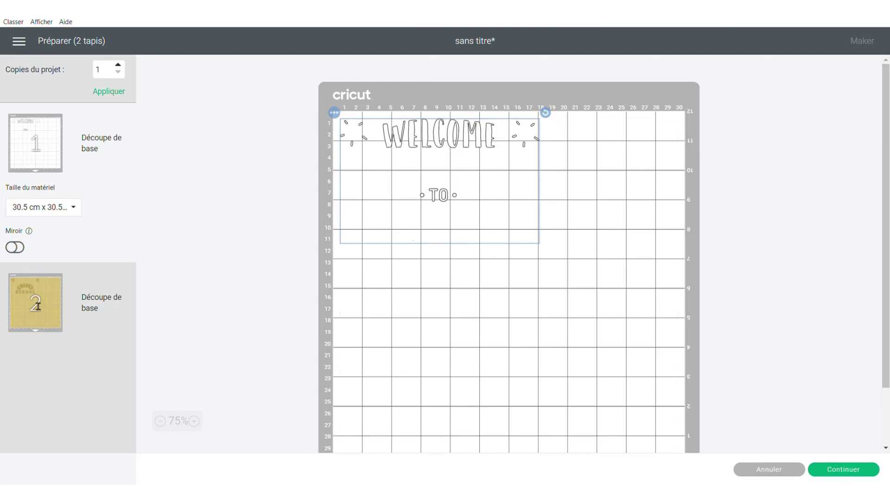
left_click(37, 305)
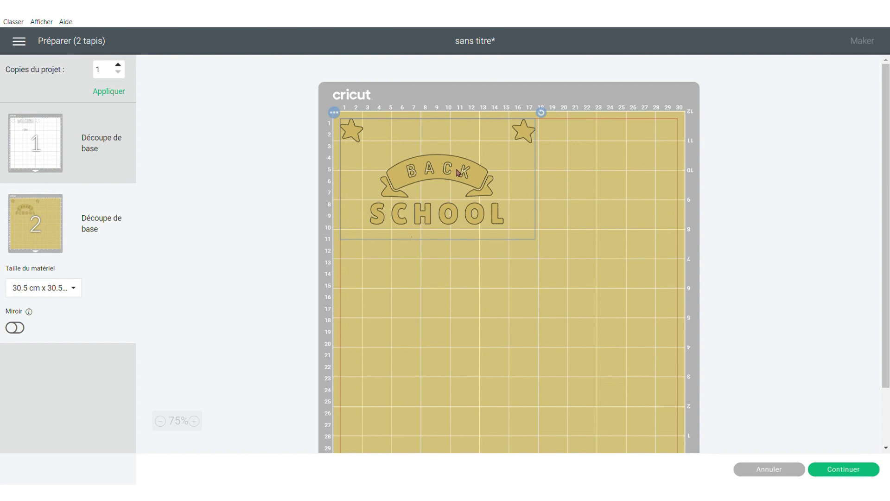
left_click(45, 142)
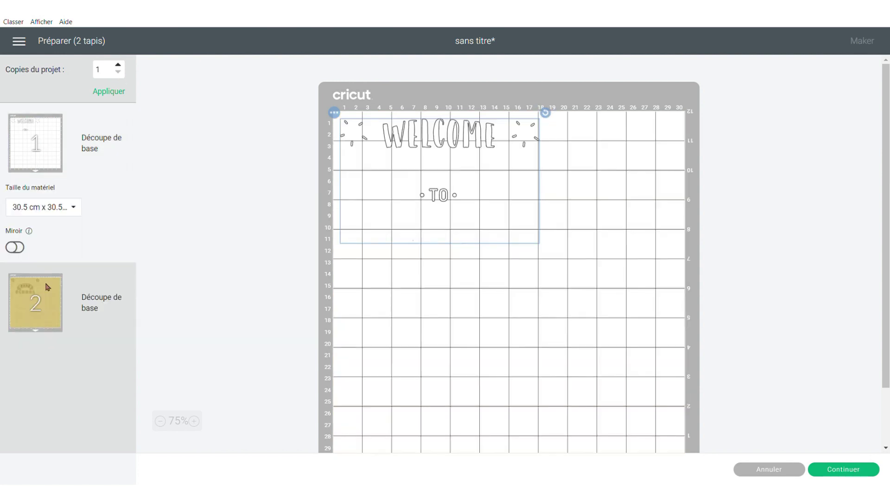
left_click(48, 315)
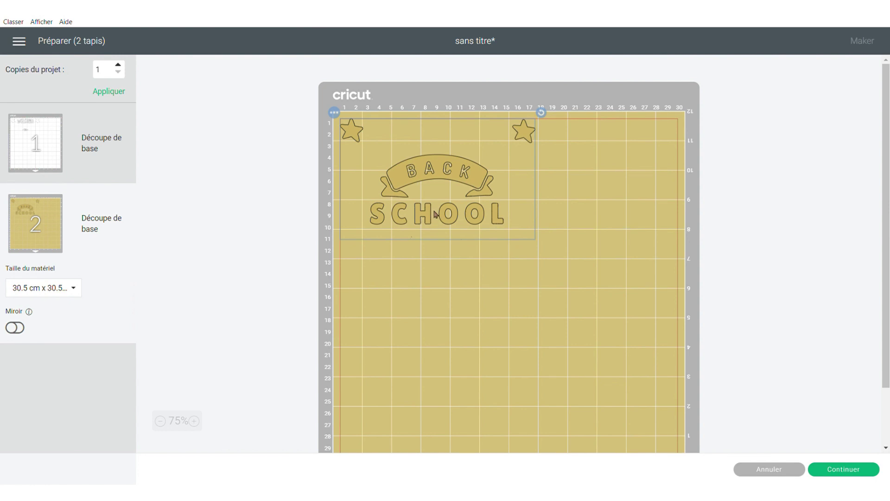
Turn on mirroring for the gold mat, review both mats, and cancel back to the canvas.
left_click(20, 328)
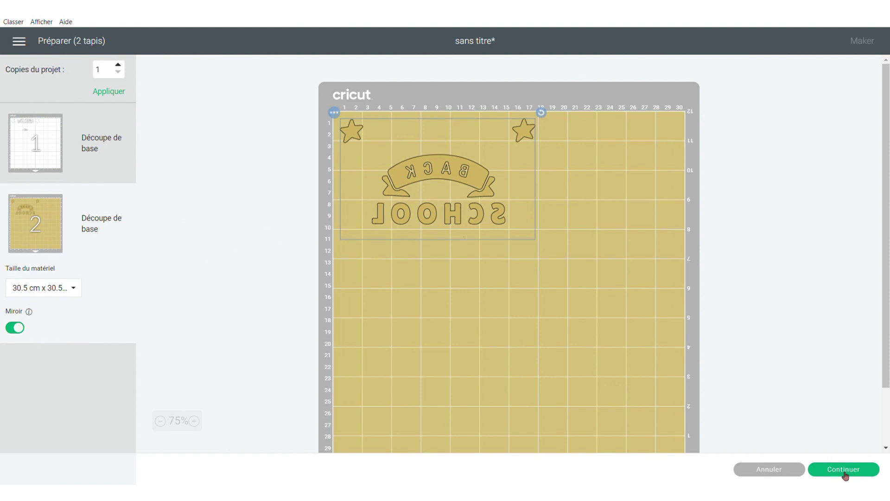
left_click(56, 137)
left_click(67, 303)
left_click(75, 134)
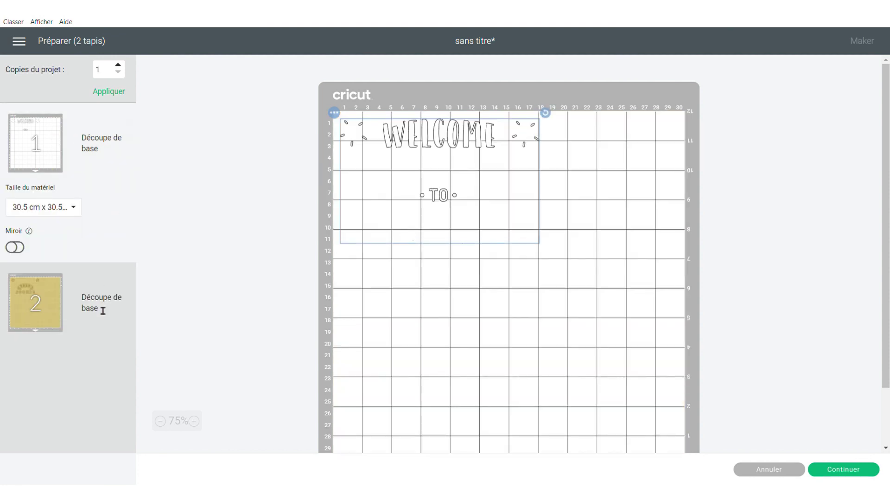
left_click(97, 301)
left_click(89, 163)
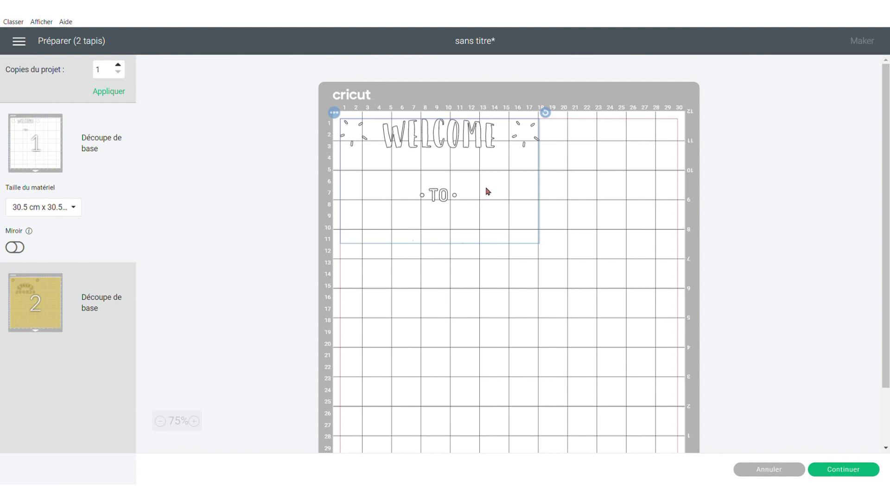
left_click(756, 470)
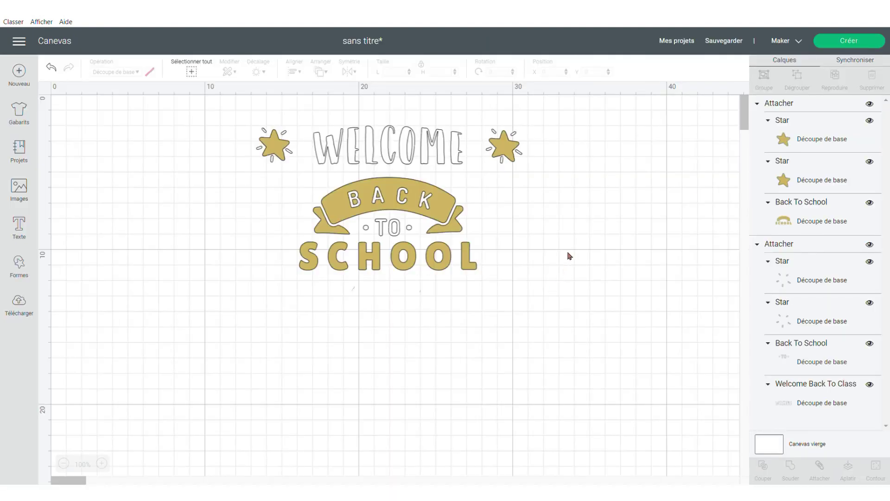
Recolour the entire composition with the project's gold material colour and generate its cutting mat preview.
left_click_drag(237, 105, 585, 307)
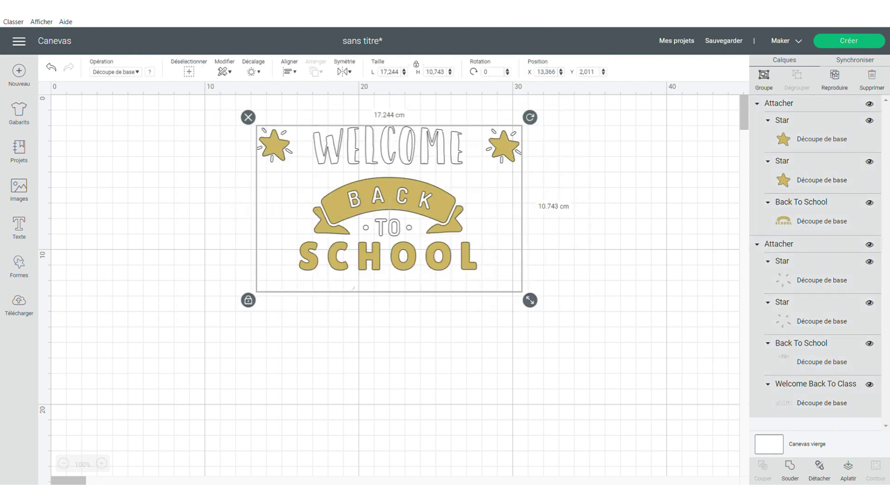
left_click(137, 73)
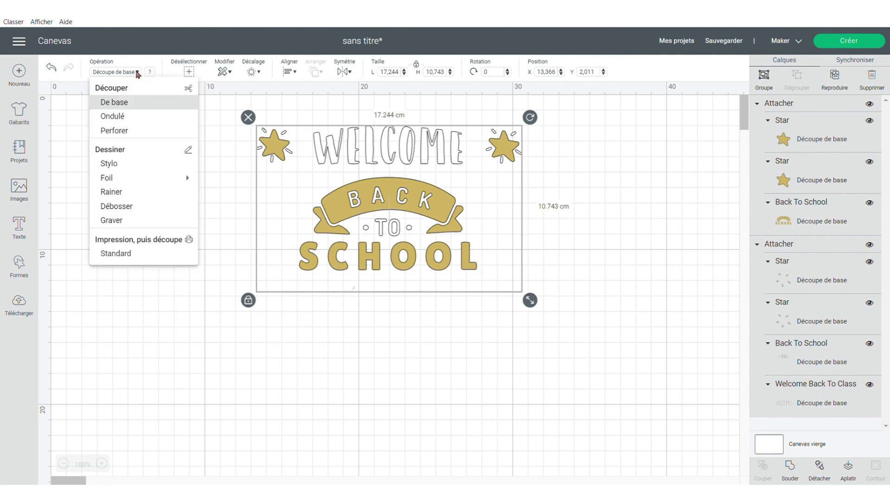
left_click(151, 73)
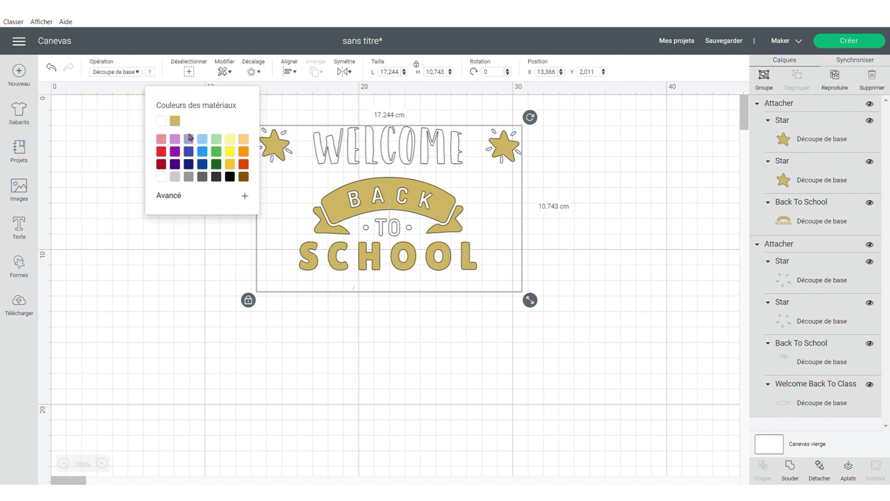
left_click(175, 122)
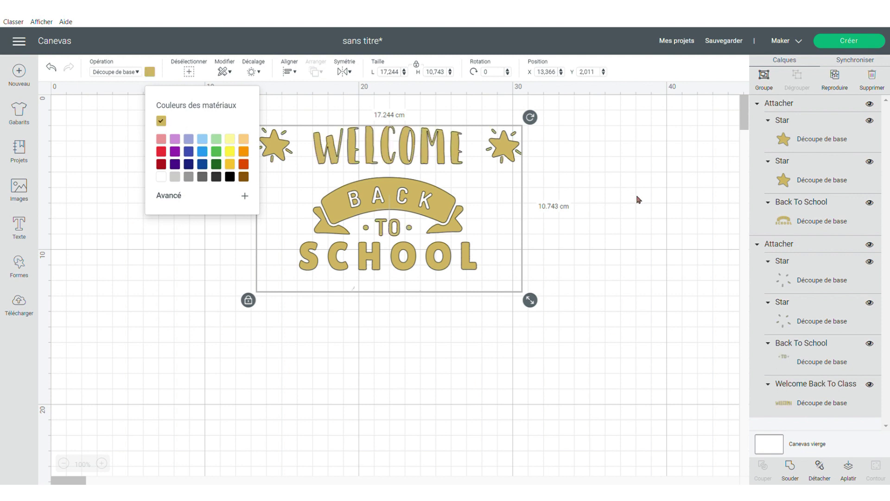
left_click(613, 190)
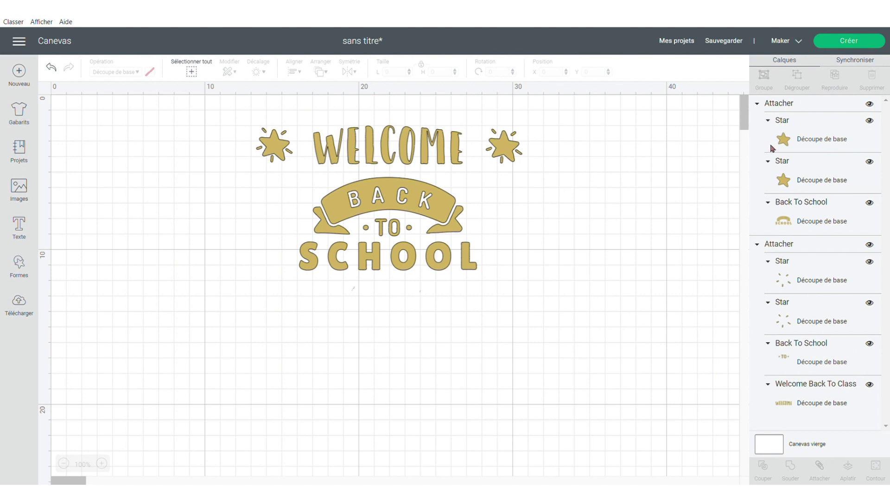
left_click(847, 41)
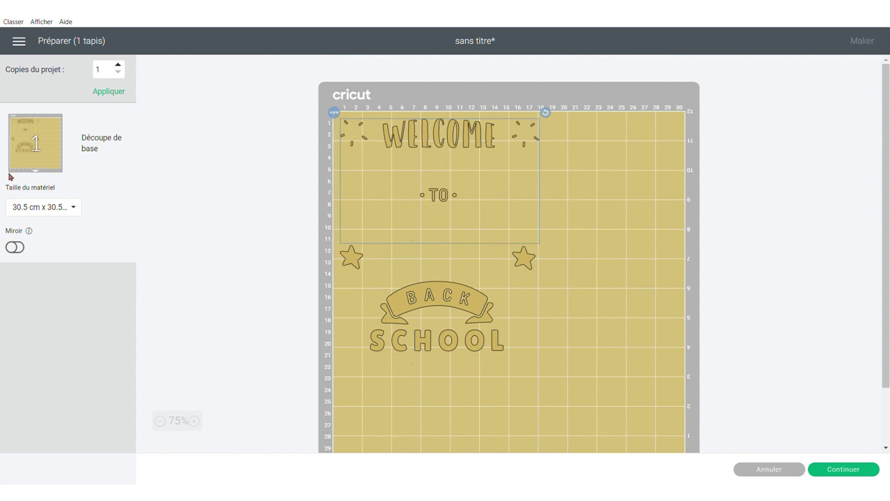
Shift the "WELCOME TO" group inward from the mat's corner and move the stars with "BACK SCHOOL" farther below it.
left_click(465, 308)
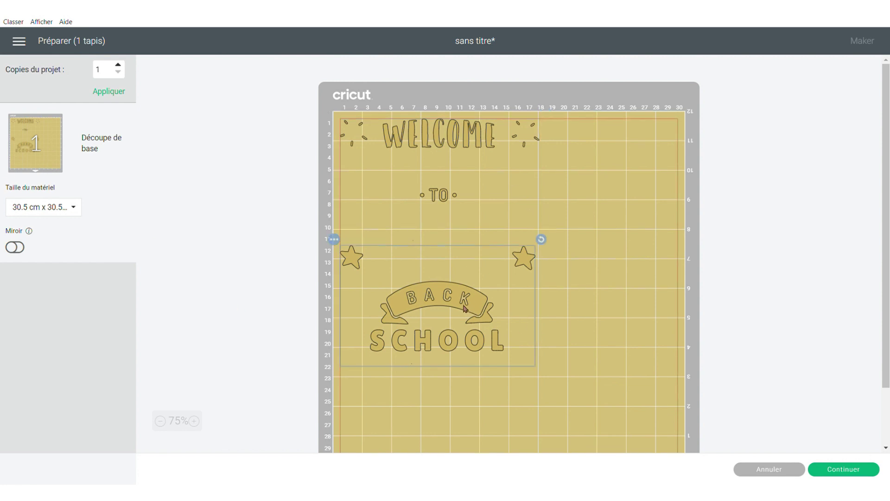
left_click(458, 145)
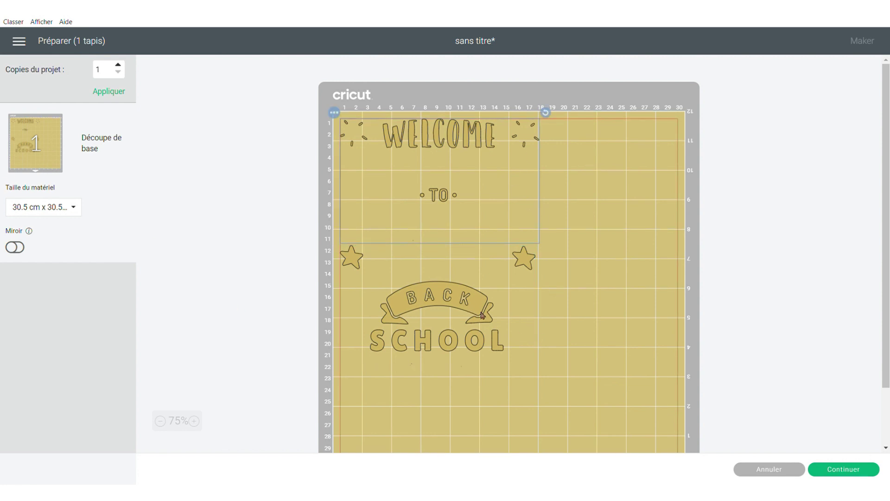
left_click_drag(480, 312, 484, 360)
left_click_drag(487, 134, 502, 148)
left_click_drag(468, 366, 488, 360)
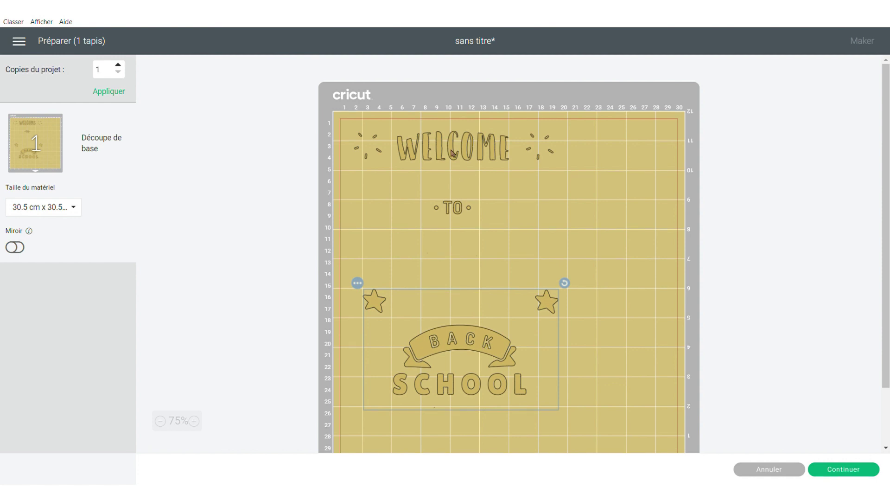
left_click(553, 178)
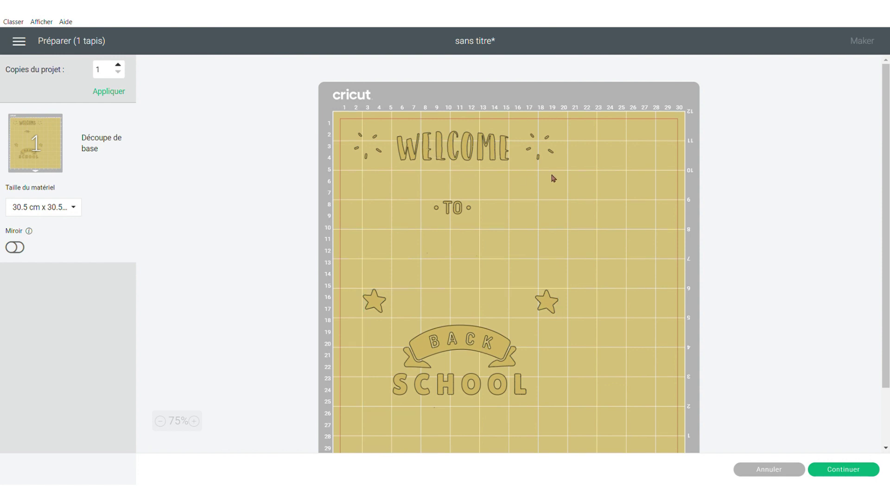
Move both attached groups closer together near the mat's upper-left corner, and select each one to check its bounds.
mouse_move(417, 147)
left_mouse_down()
mouse_move(430, 152)
mouse_move(413, 143)
left_mouse_up()
left_click_drag(435, 344, 422, 293)
left_click(622, 210)
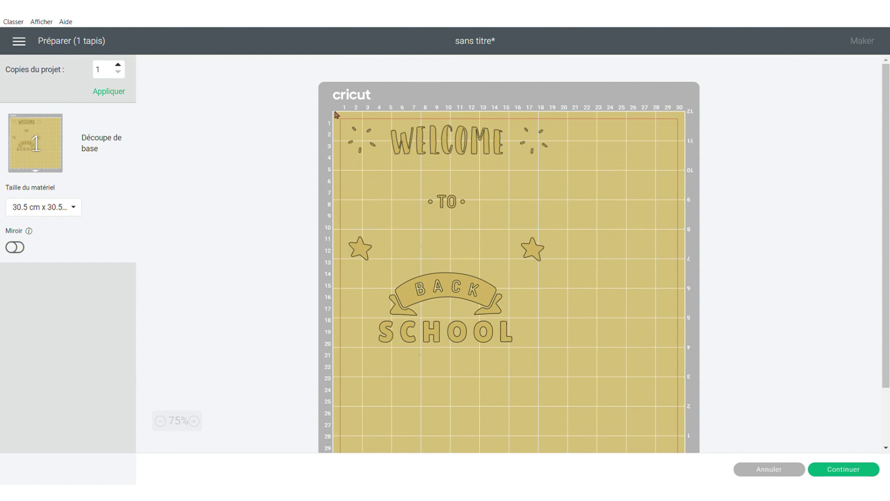
left_click(448, 146)
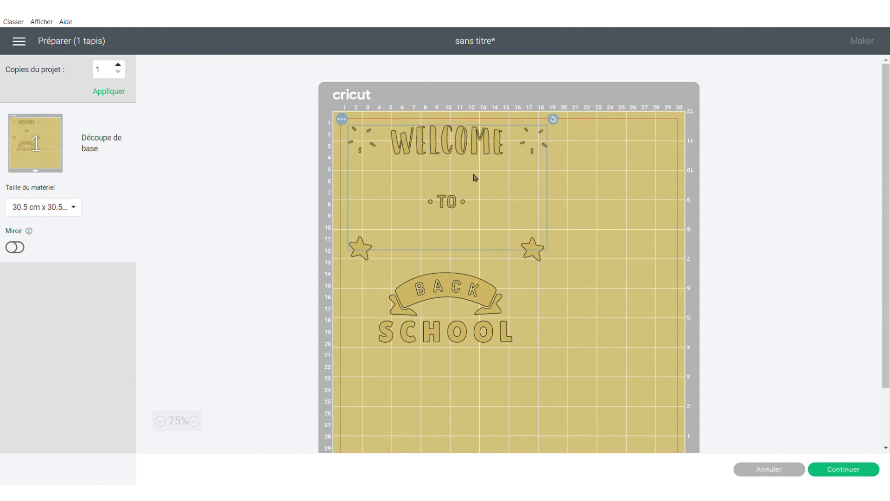
left_click(595, 156)
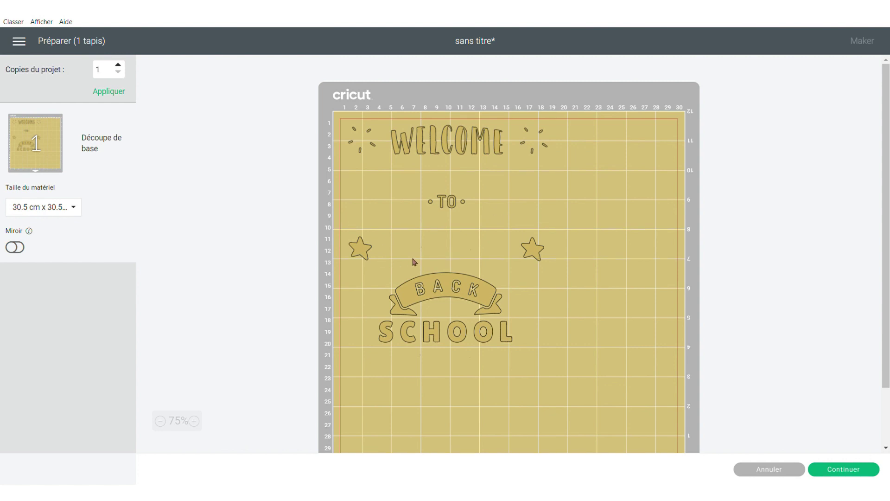
left_click(431, 324)
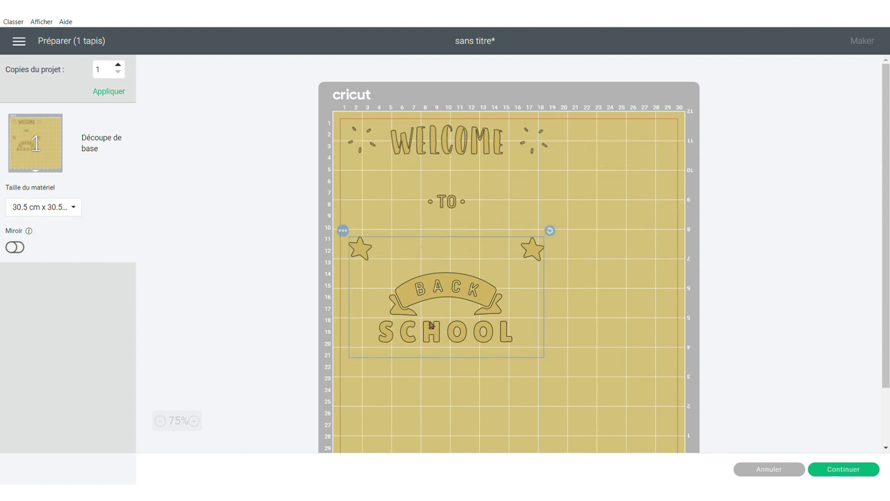
left_click(594, 280)
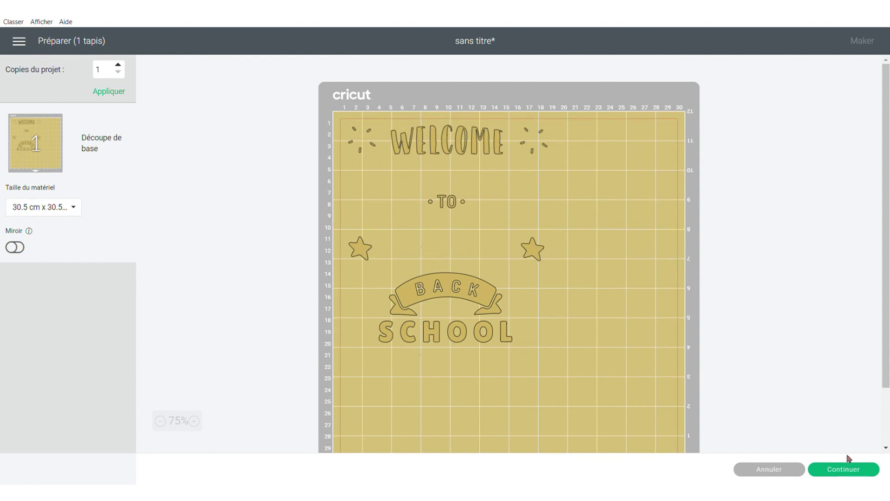
Turn on mirroring for the mat and proceed to the machine connection stage.
left_click(855, 470)
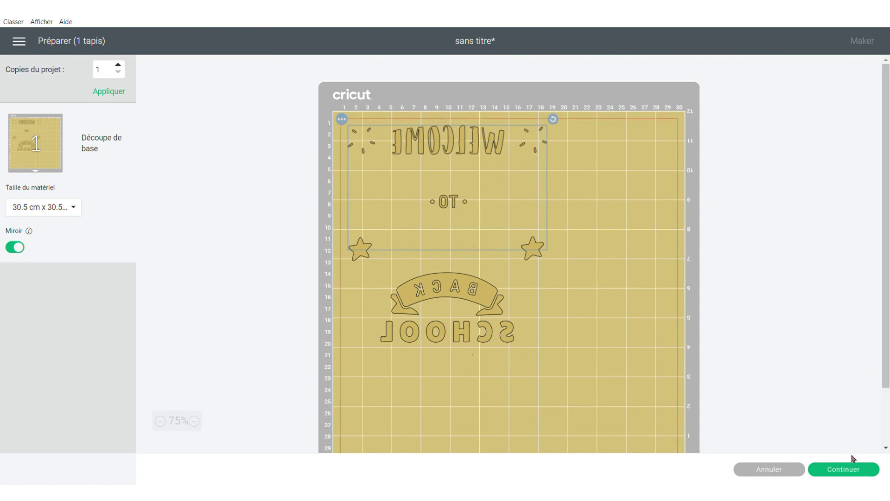
left_click(855, 469)
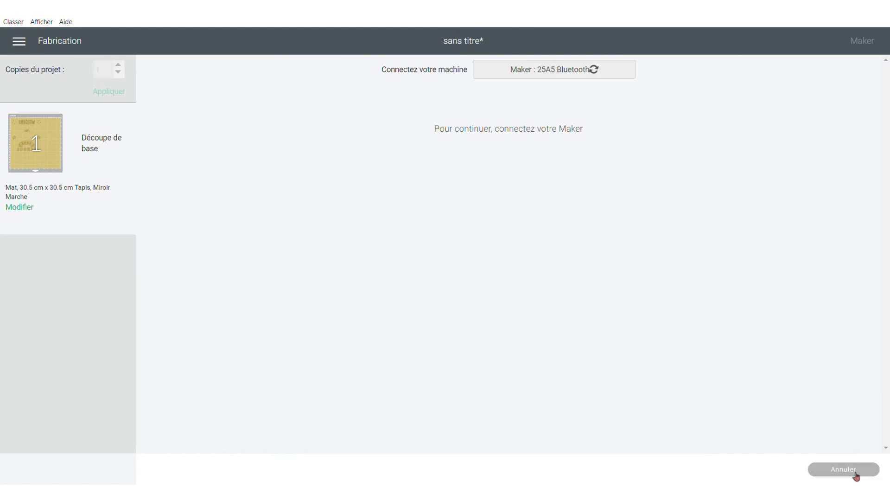